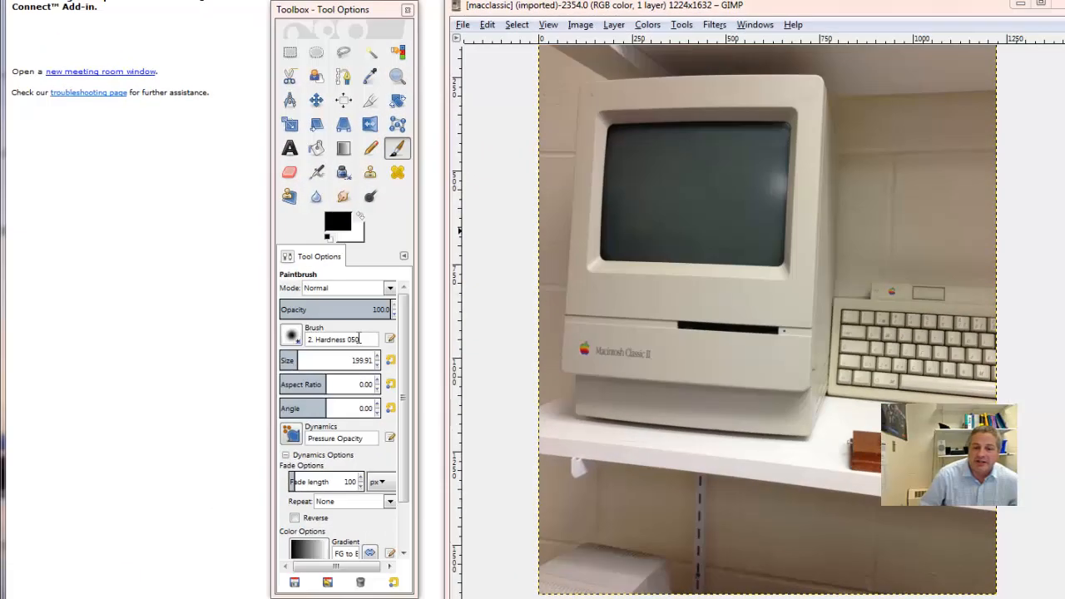
Step: Set the Paintbrush to the Chalk 03 brush with size 88.21 and angle 0.29
{"action": "left_click", "coordinate": [291, 335]}
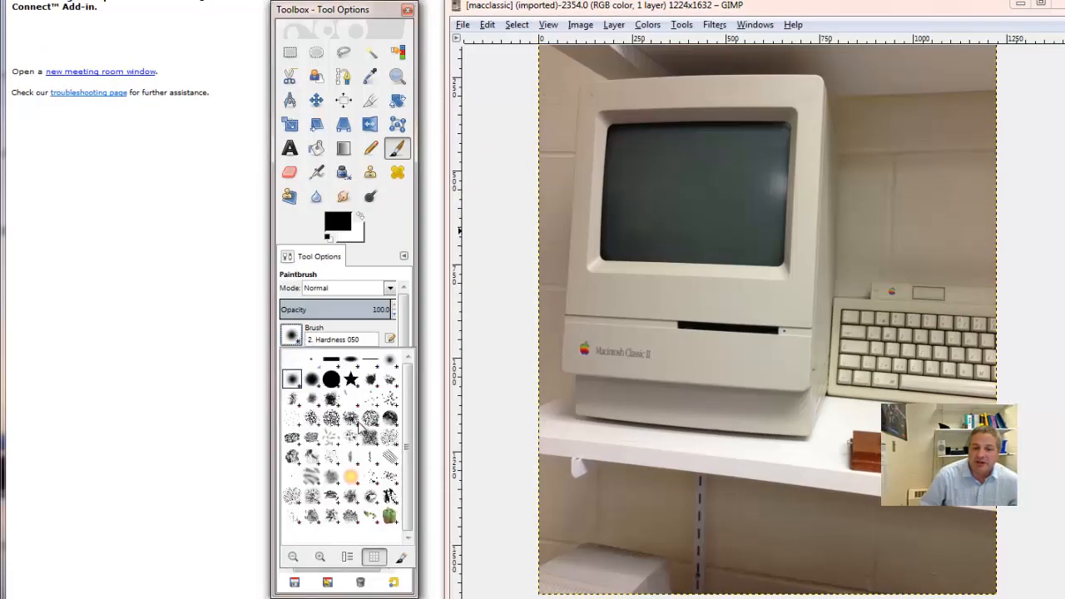
{"action": "left_click", "coordinate": [388, 423]}
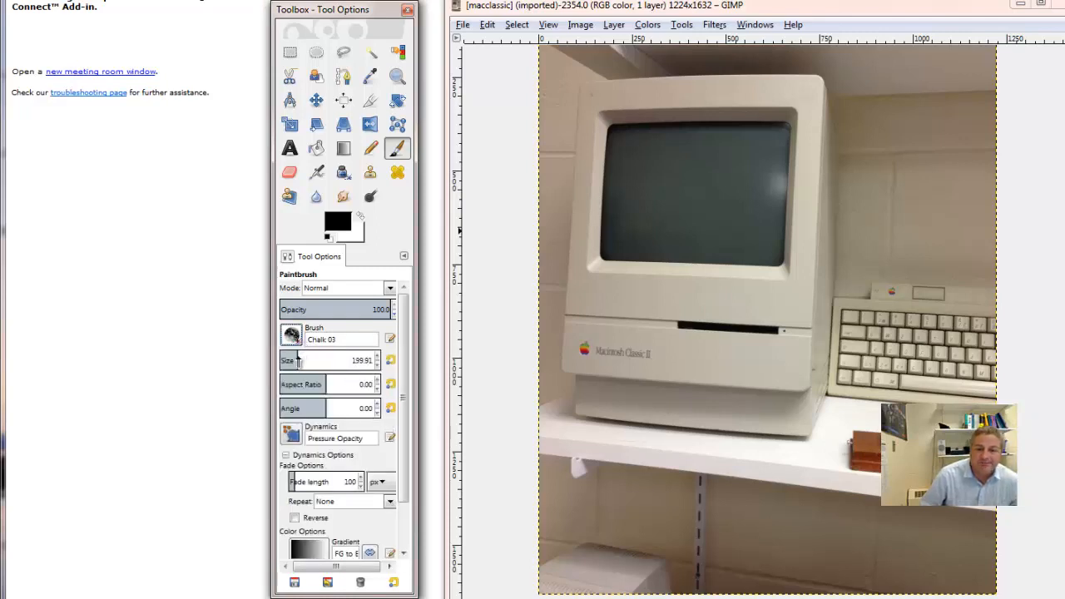
{"action": "left_click_drag", "start_coordinate": [297, 360], "coordinate": [322, 358]}
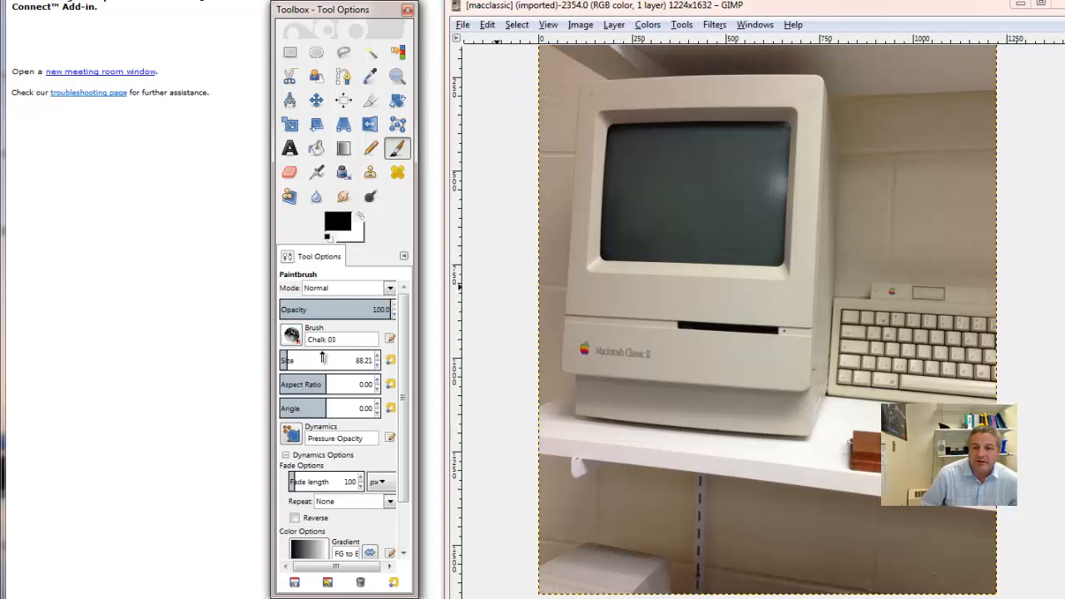
{"action": "mouse_move", "coordinate": [326, 410]}
{"action": "left_mouse_down"}
{"action": "mouse_move", "coordinate": [340, 408]}
{"action": "mouse_move", "coordinate": [326, 409]}
{"action": "left_mouse_up"}
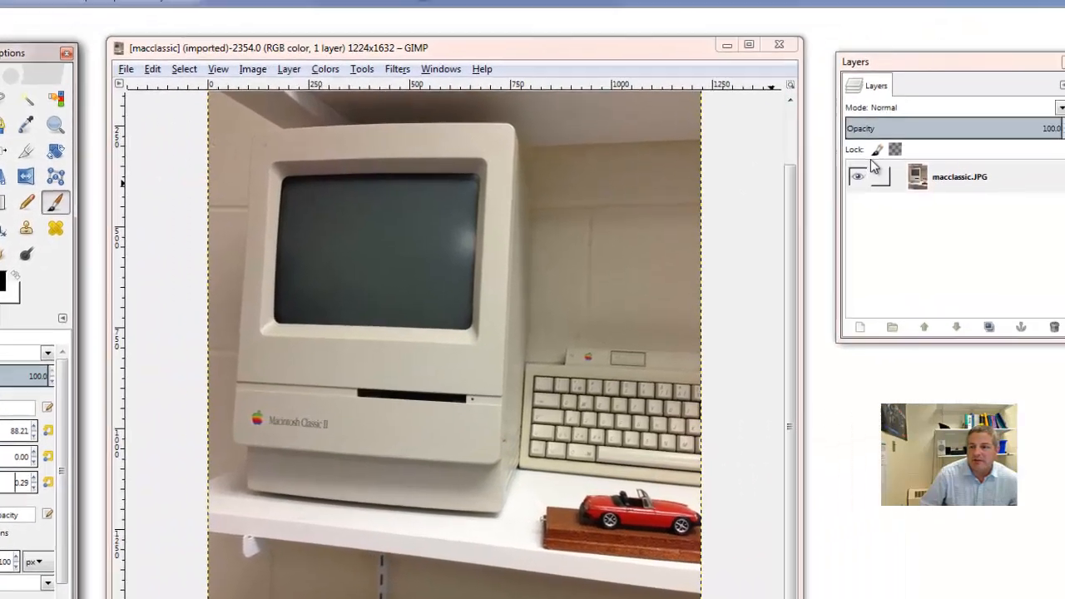
Step: Duplicate the macclassic.JPG layer and hide the original layer beneath the copy
{"action": "left_click", "coordinate": [839, 199]}
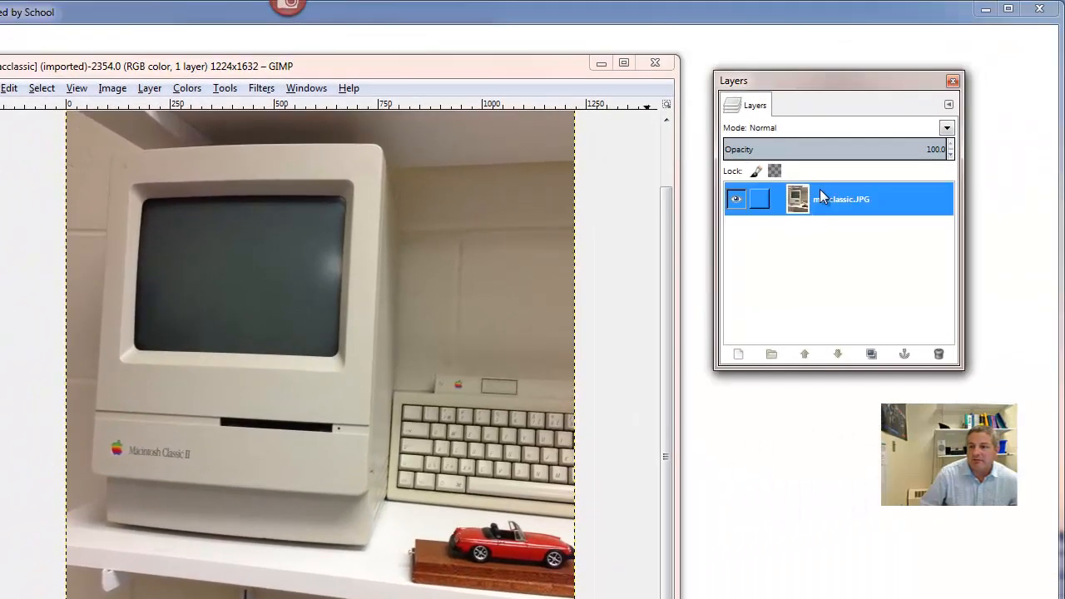
{"action": "right_click", "coordinate": [840, 201]}
{"action": "left_click", "coordinate": [884, 286]}
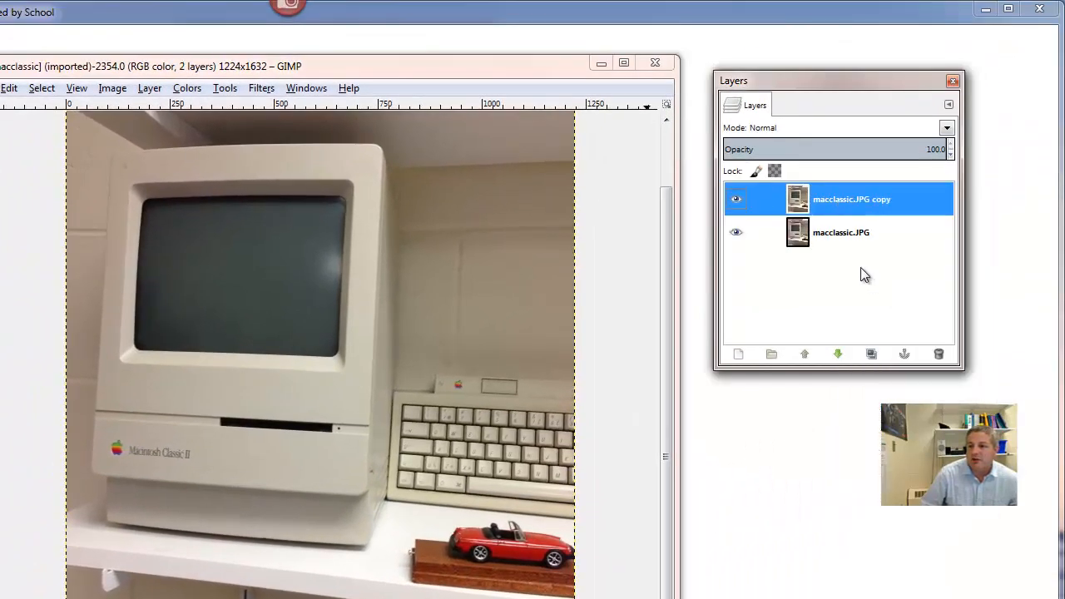
{"action": "left_click", "coordinate": [736, 229]}
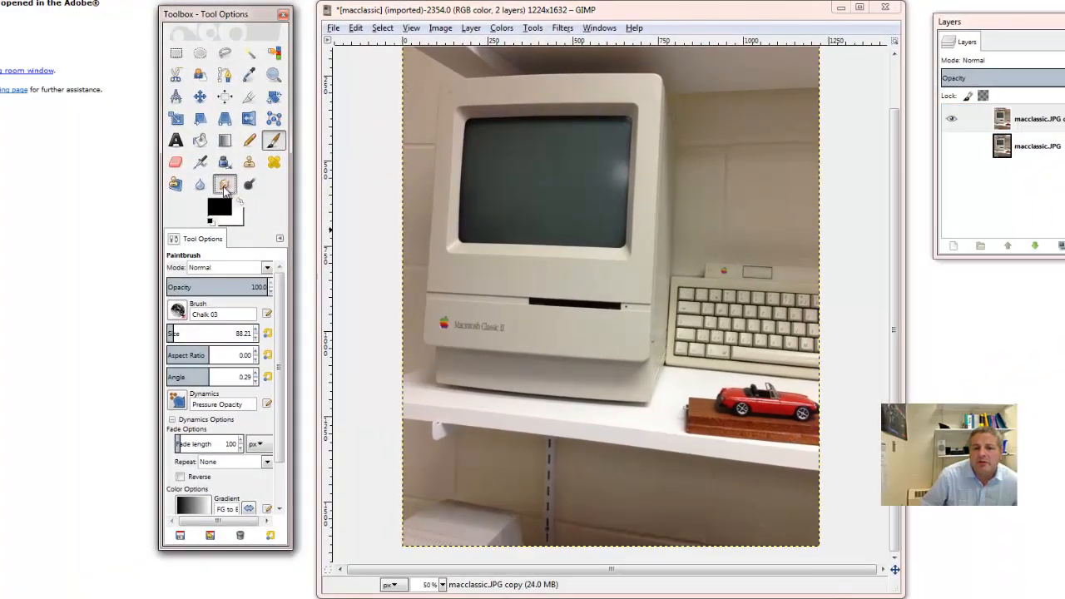
Step: Smudge the lower-right front edge of the computer case using the Smudge tool with Pencil Generic dynamics
{"action": "left_click", "coordinate": [224, 186]}
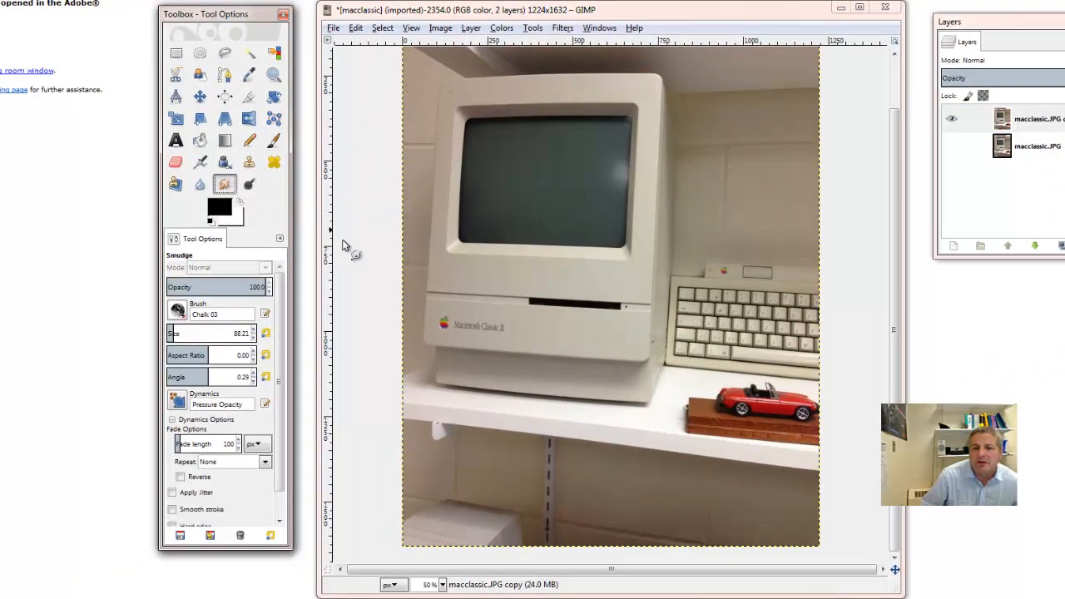
{"action": "left_click", "coordinate": [180, 405]}
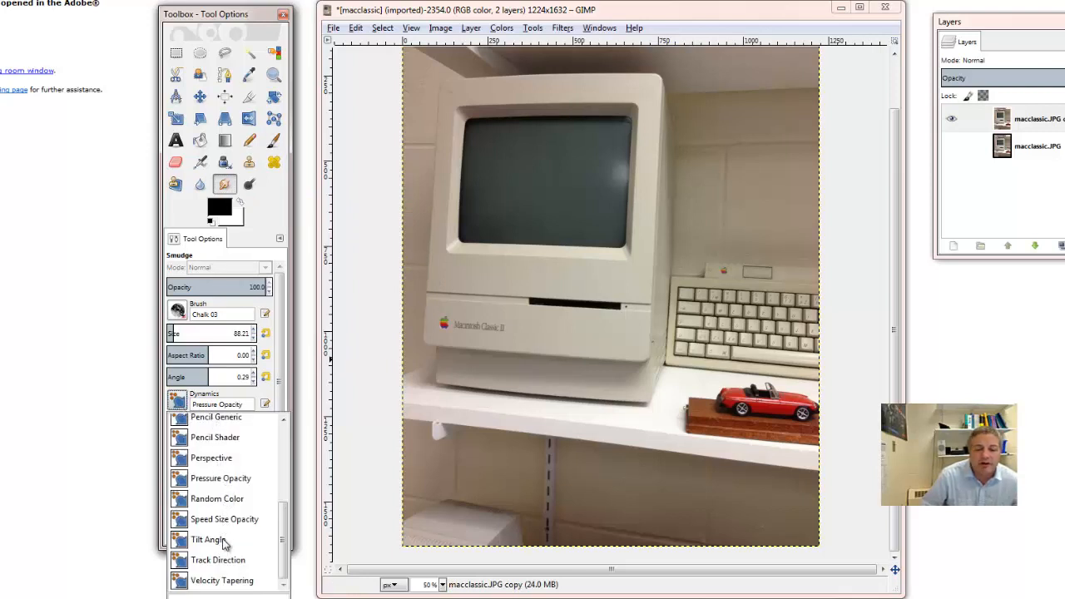
{"action": "left_click_drag", "start_coordinate": [288, 542], "coordinate": [285, 517]}
{"action": "left_click", "coordinate": [238, 483]}
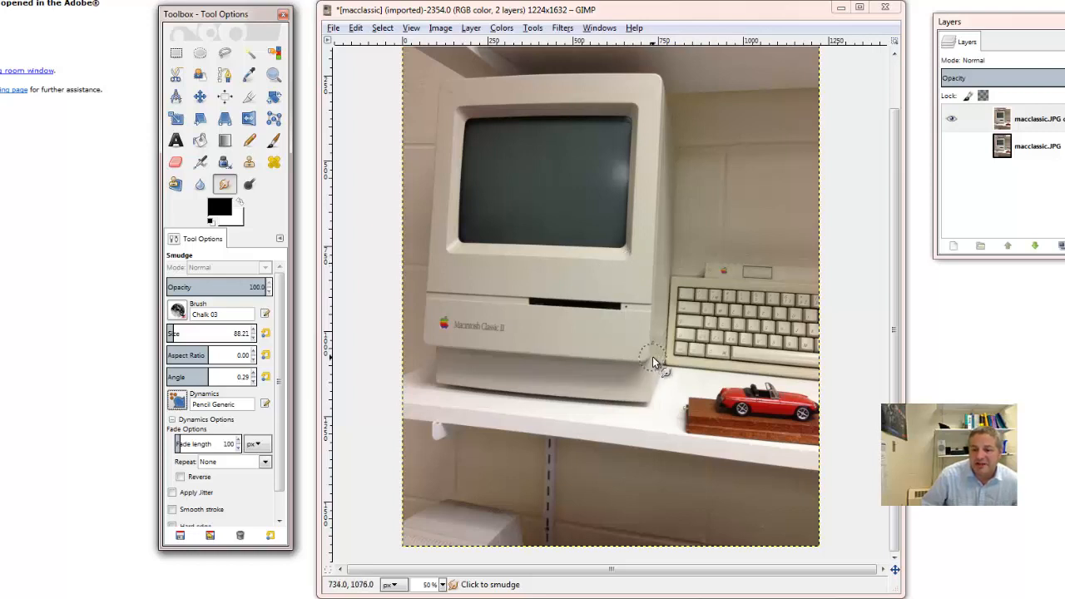
{"action": "left_click_drag", "start_coordinate": [650, 356], "coordinate": [618, 367]}
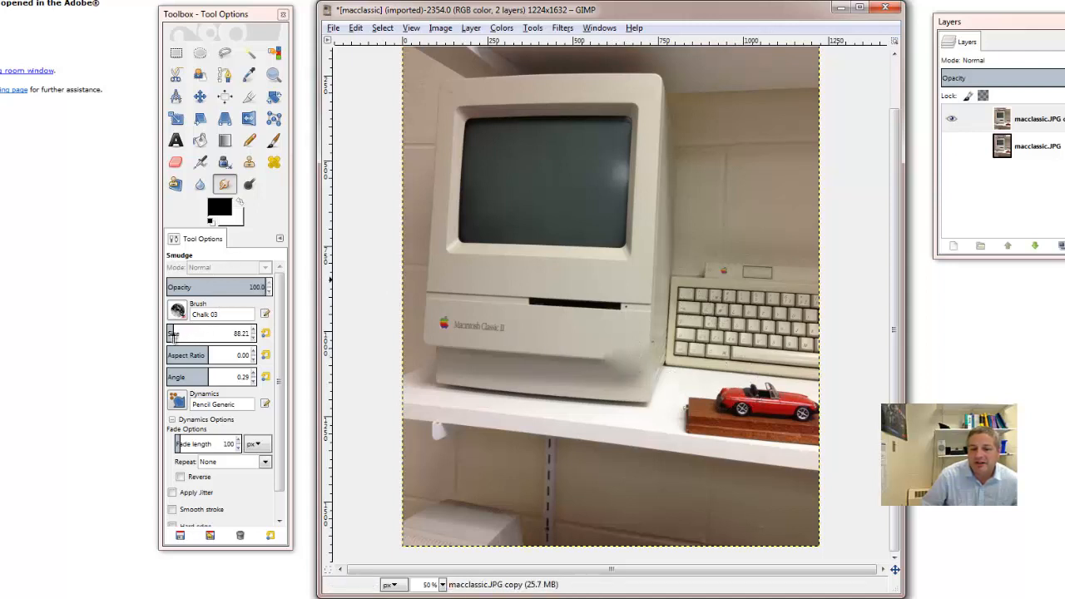
Step: Reduce the Smudge brush size to 13.19 and smear the rear end of the red toy car
{"action": "left_click_drag", "start_coordinate": [172, 335], "coordinate": [172, 335]}
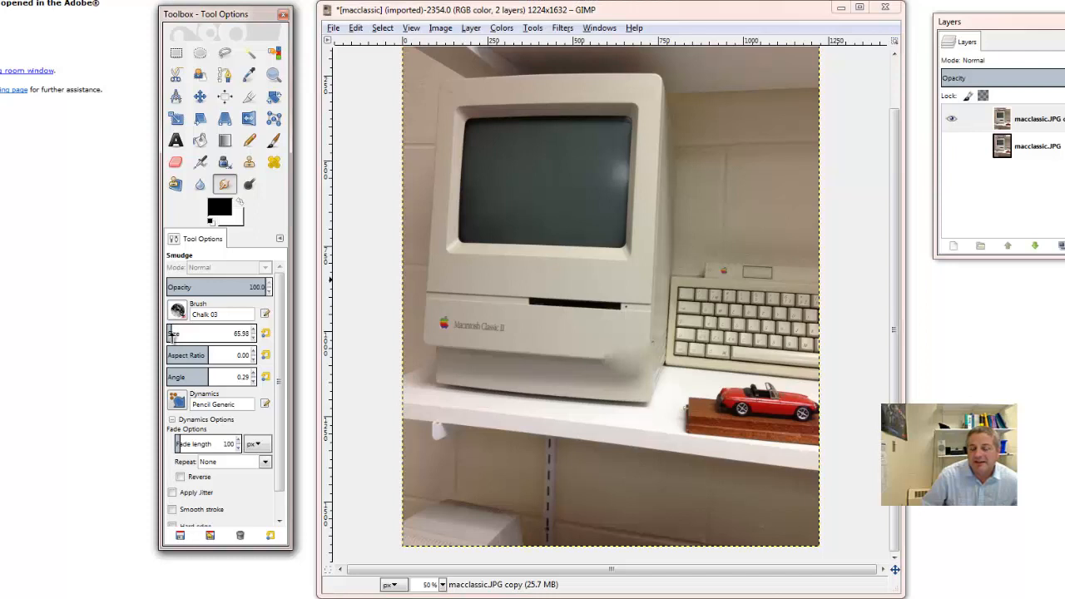
{"action": "left_click", "coordinate": [442, 584]}
{"action": "left_click", "coordinate": [435, 494]}
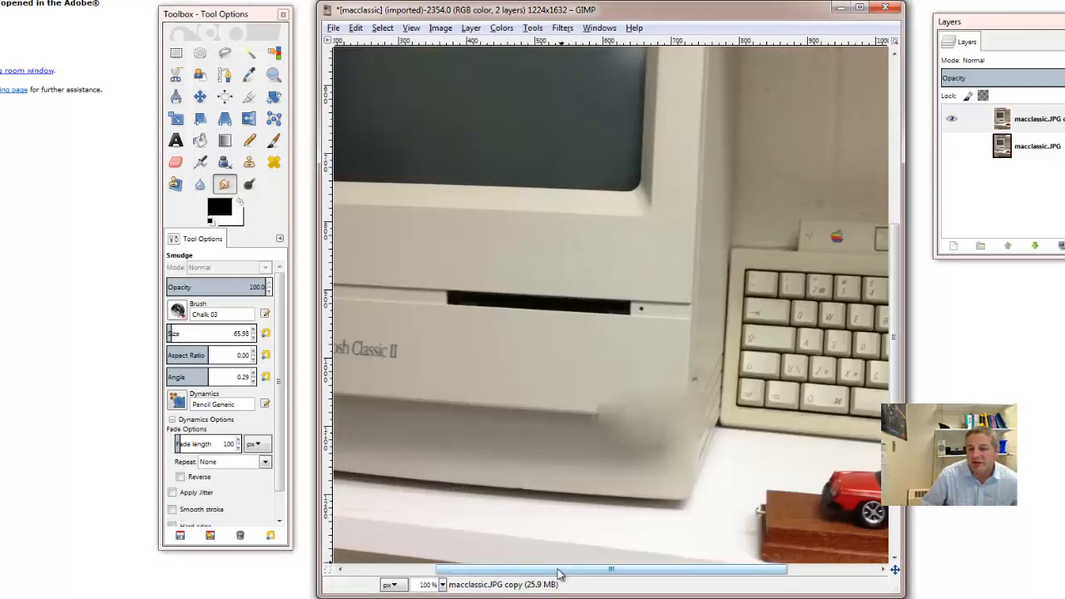
{"action": "left_click_drag", "start_coordinate": [612, 570], "coordinate": [701, 571]}
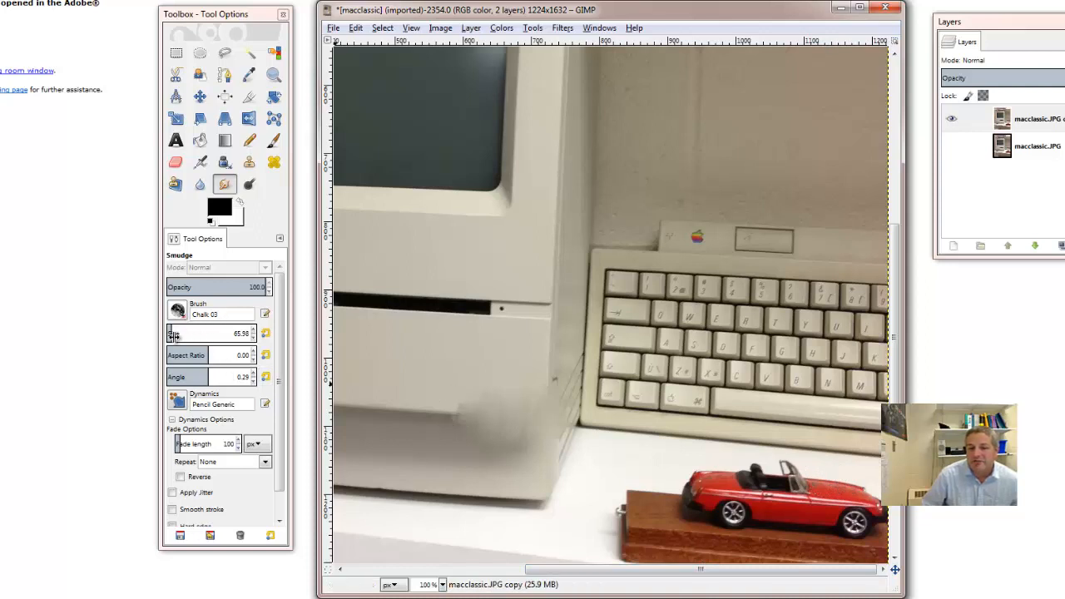
{"action": "left_click_drag", "start_coordinate": [173, 334], "coordinate": [125, 363]}
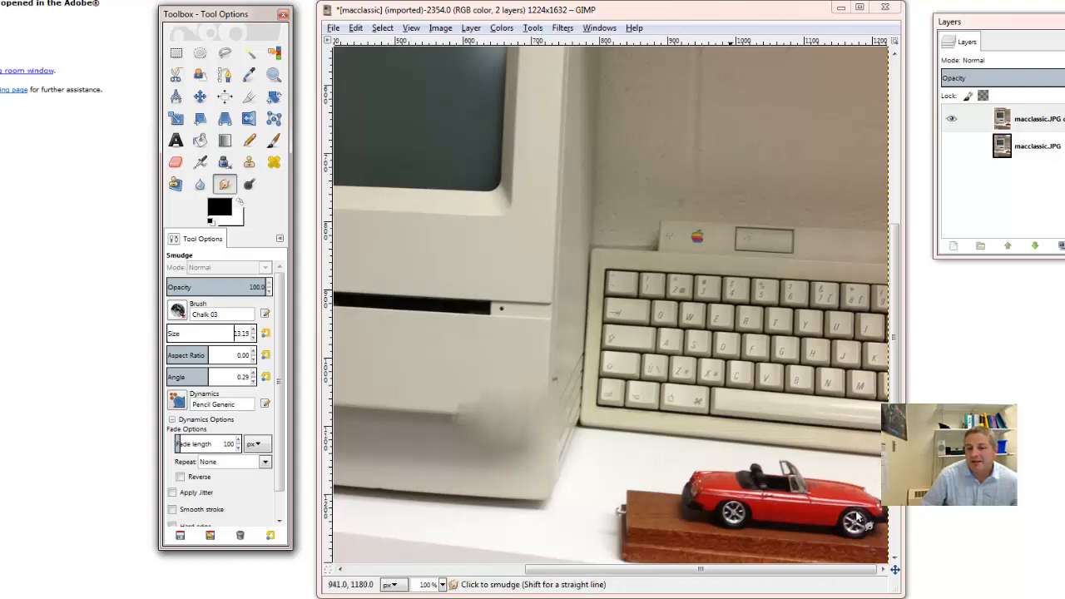
{"action": "left_click", "coordinate": [694, 486]}
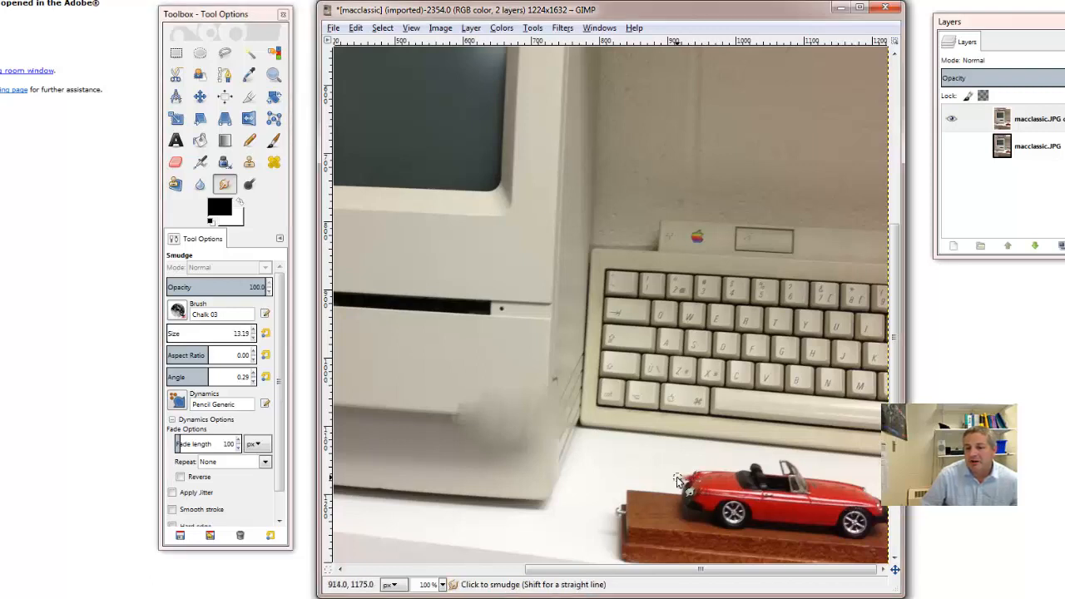
{"action": "left_click_drag", "start_coordinate": [698, 479], "coordinate": [703, 503]}
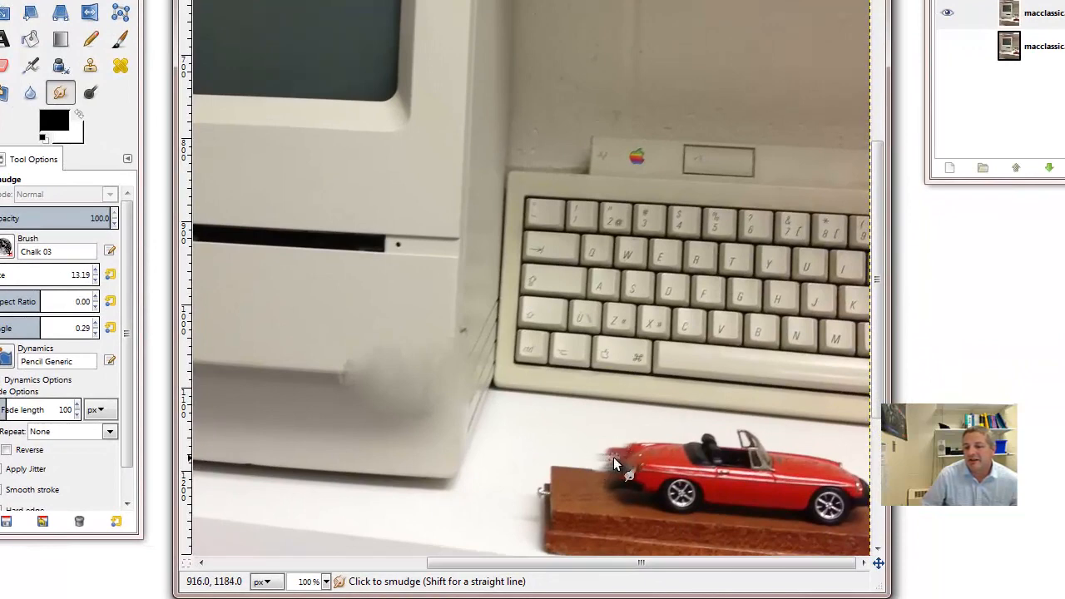
{"action": "left_click_drag", "start_coordinate": [604, 439], "coordinate": [566, 434]}
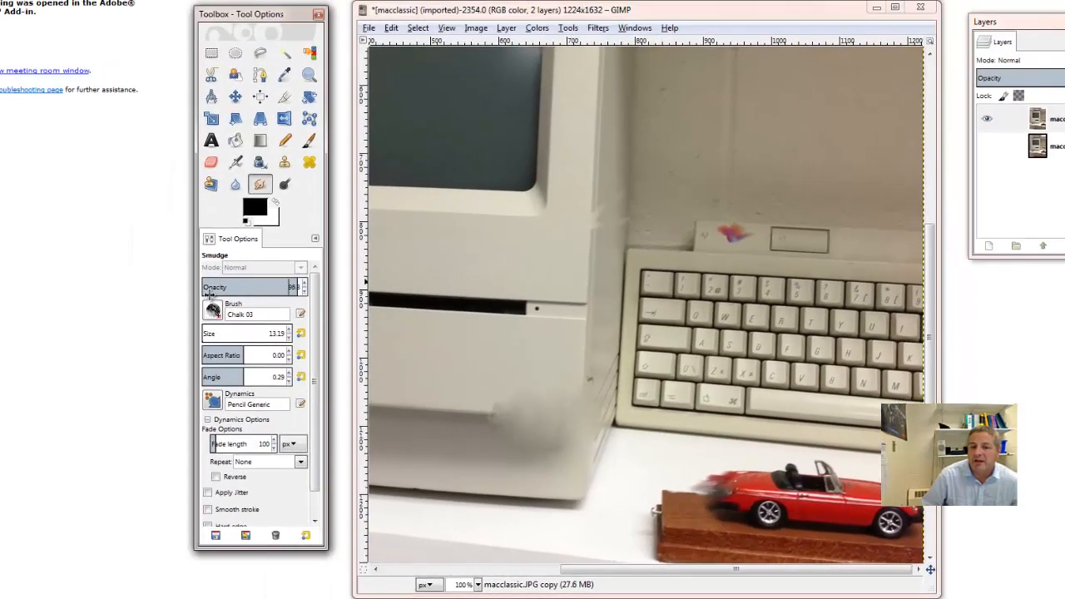
Step: Lower the Smudge opacity to 50.7 and smear the hood of the red car upward
{"action": "left_click_drag", "start_coordinate": [210, 294], "coordinate": [203, 295]}
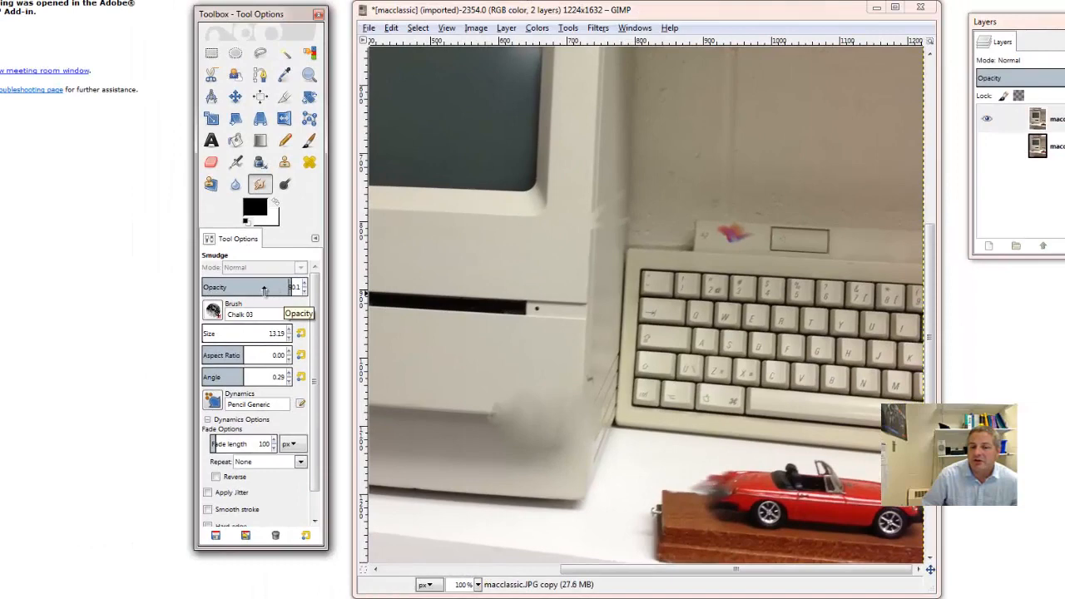
{"action": "left_click_drag", "start_coordinate": [290, 287], "coordinate": [252, 291]}
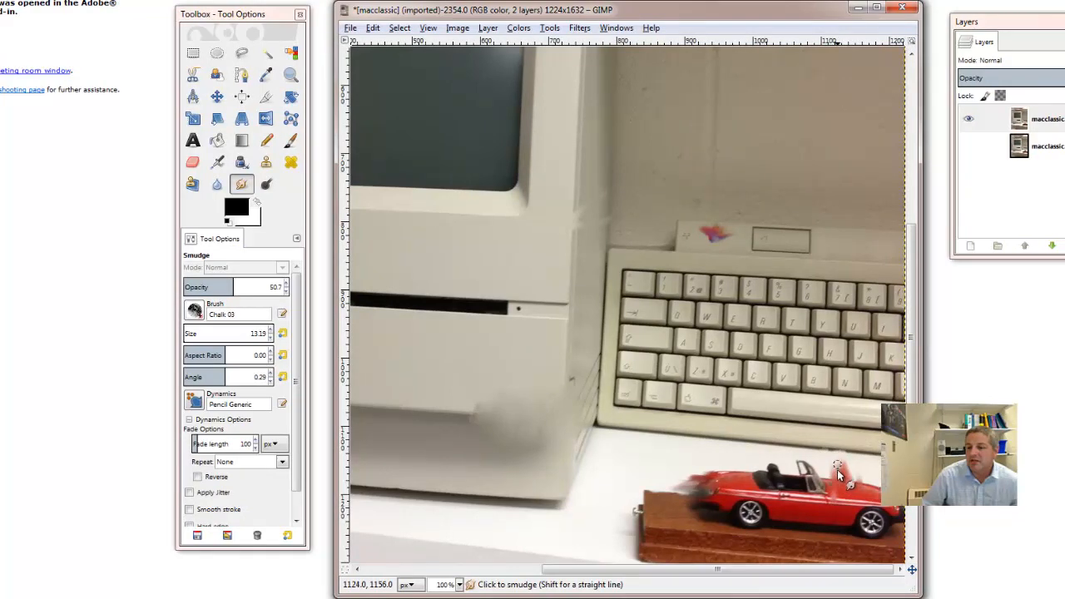
{"action": "mouse_move", "coordinate": [838, 474]}
{"action": "left_mouse_down"}
{"action": "mouse_move", "coordinate": [844, 481]}
{"action": "mouse_move", "coordinate": [825, 472]}
{"action": "left_mouse_up"}
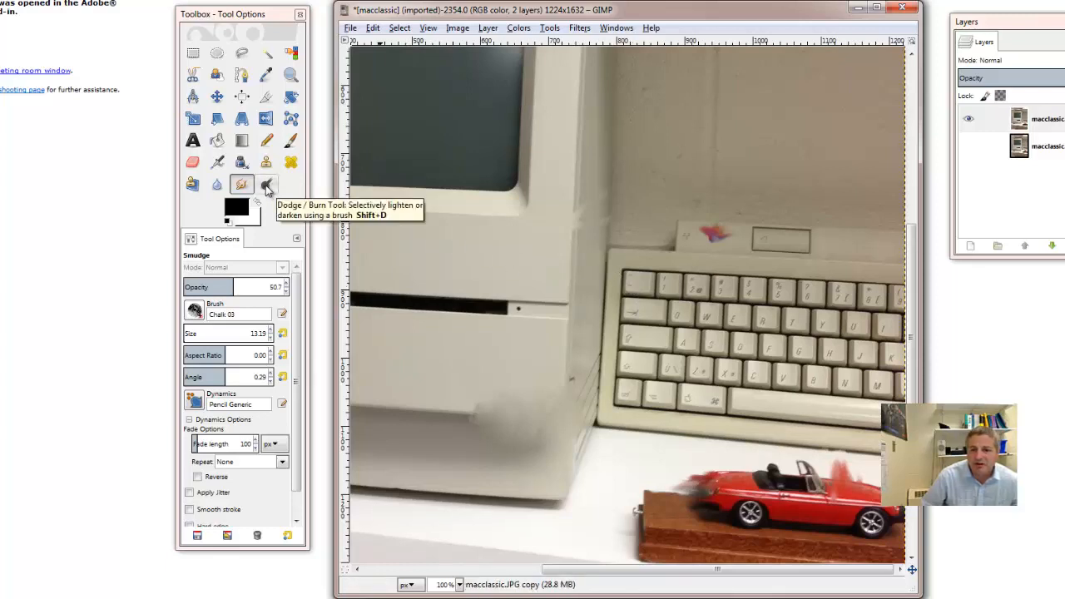
Step: Lighten the wall right beside the computer with freehand strokes of the Dodge / Burn tool
{"action": "left_click", "coordinate": [266, 186]}
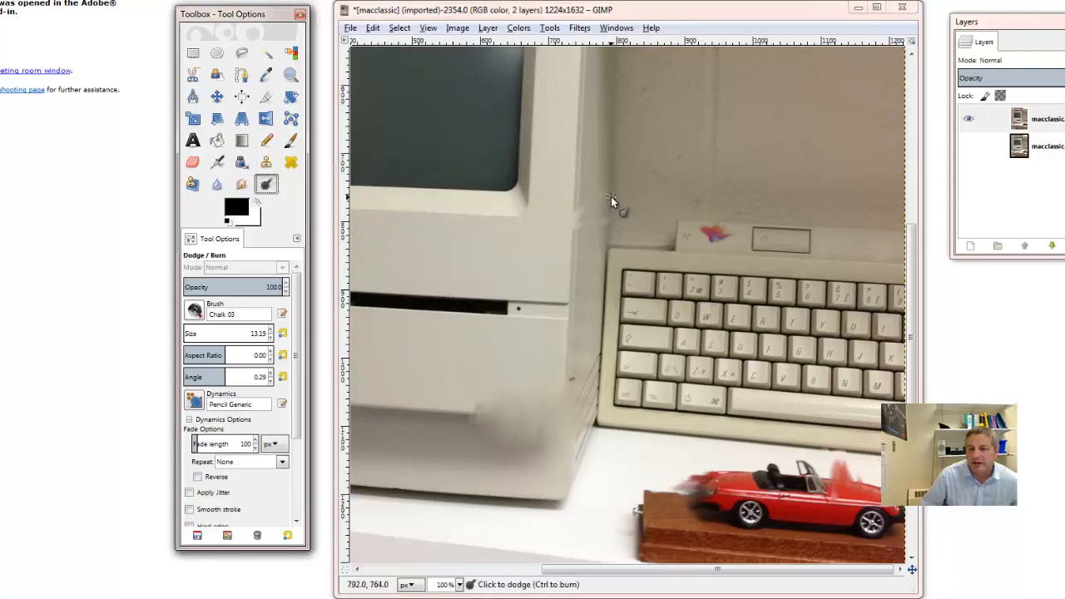
{"action": "mouse_move", "coordinate": [595, 182]}
{"action": "left_mouse_down"}
{"action": "mouse_move", "coordinate": [612, 177]}
{"action": "mouse_move", "coordinate": [596, 182]}
{"action": "left_mouse_up"}
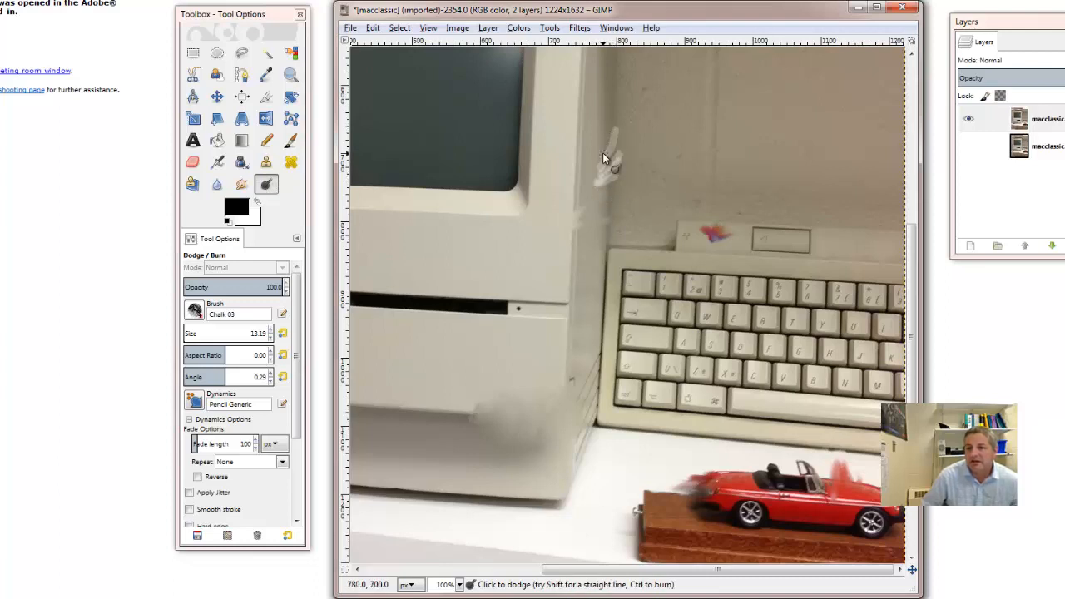
{"action": "mouse_move", "coordinate": [595, 151]}
{"action": "left_mouse_down"}
{"action": "mouse_move", "coordinate": [617, 86]}
{"action": "mouse_move", "coordinate": [618, 123]}
{"action": "mouse_move", "coordinate": [629, 93]}
{"action": "mouse_move", "coordinate": [620, 133]}
{"action": "mouse_move", "coordinate": [629, 109]}
{"action": "left_mouse_up"}
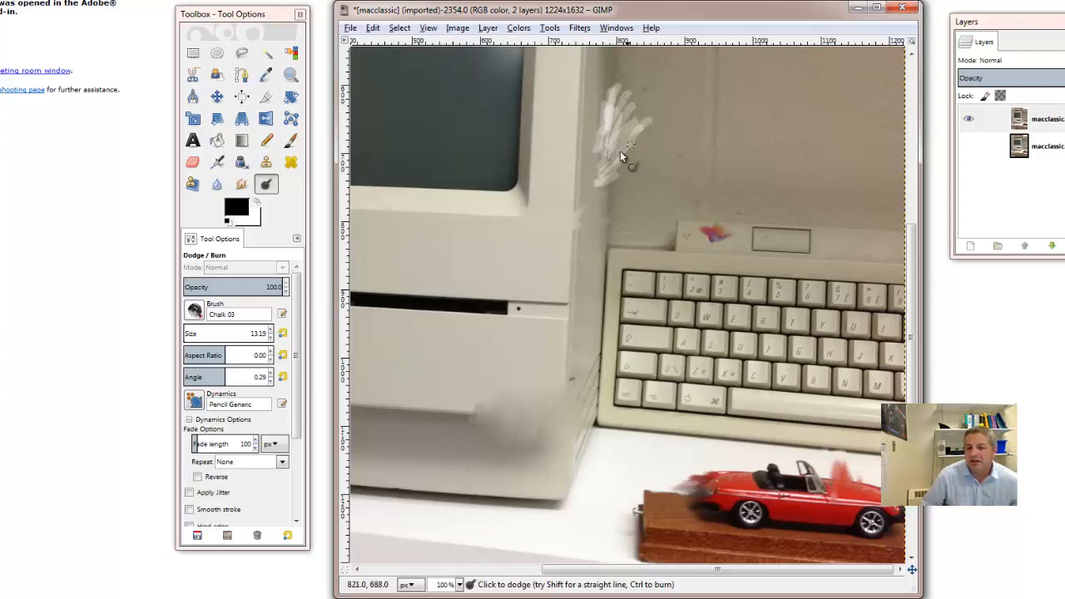
Step: Dodge a chain of connected straight lines across the wall above the keyboard, looping back over itself
{"action": "key", "text": "shift"}
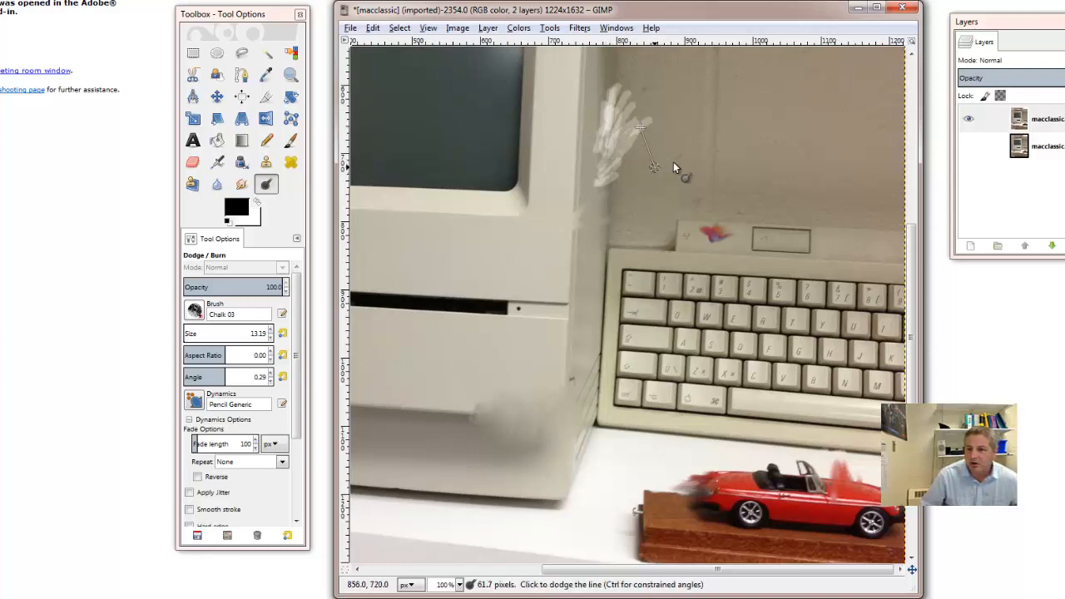
{"action": "left_click", "coordinate": [699, 156], "text": "shift"}
{"action": "left_click", "coordinate": [702, 125], "text": "shift"}
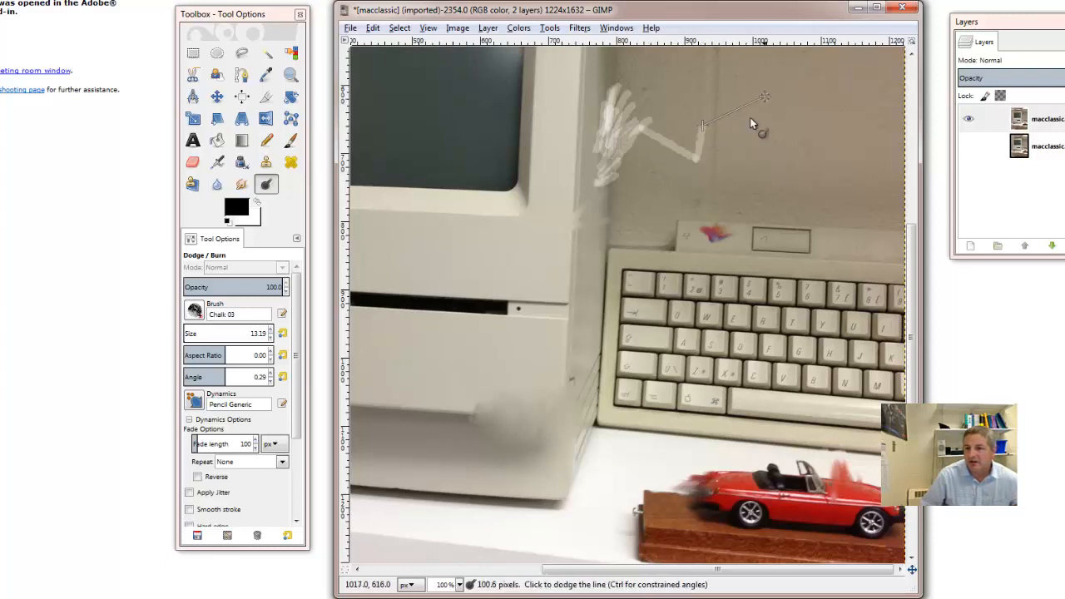
{"action": "left_click", "coordinate": [753, 119], "text": "shift"}
{"action": "left_click", "coordinate": [792, 166], "text": "shift"}
{"action": "left_click", "coordinate": [832, 150], "text": "shift"}
{"action": "left_click", "coordinate": [837, 99], "text": "shift"}
{"action": "left_click", "coordinate": [777, 87], "text": "shift"}
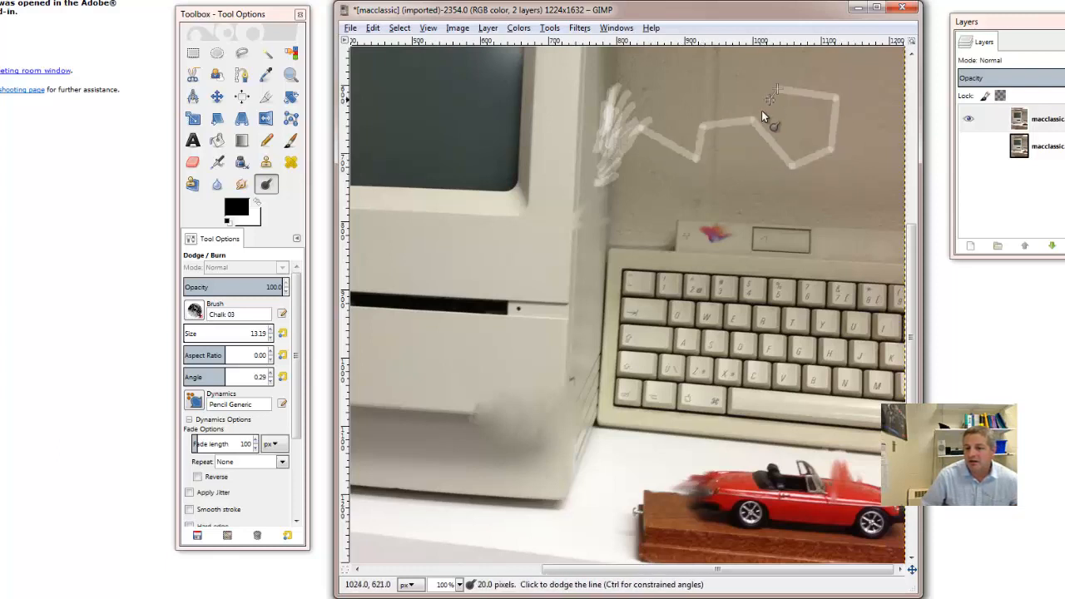
{"action": "left_click", "coordinate": [759, 113], "text": "shift"}
{"action": "left_click", "coordinate": [709, 129], "text": "shift"}
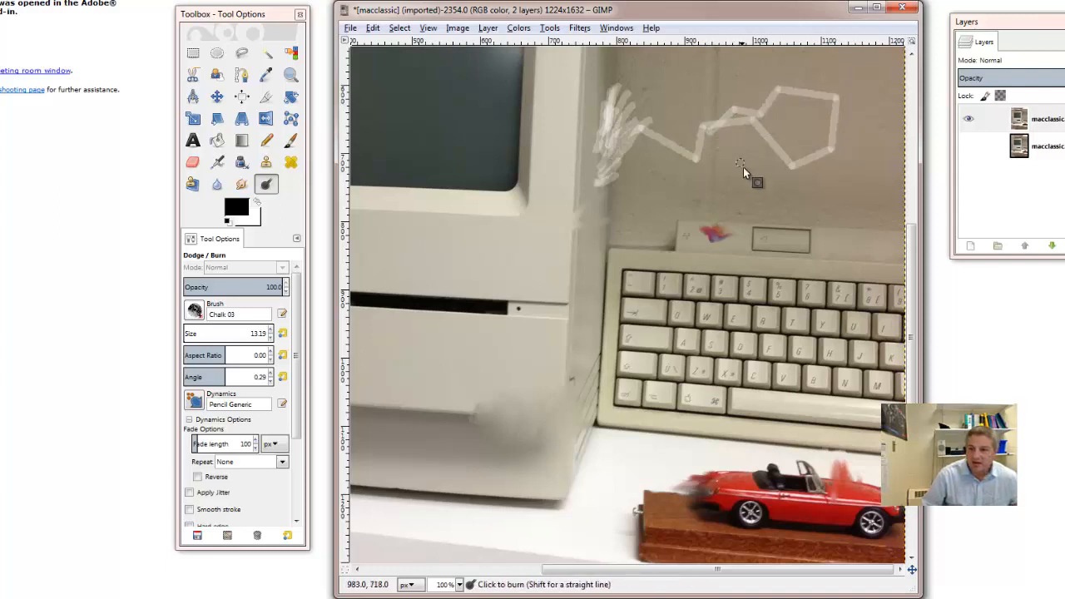
Step: Burn freehand dark strokes into the wall below the dodged lines
{"action": "key", "text": "ctrl"}
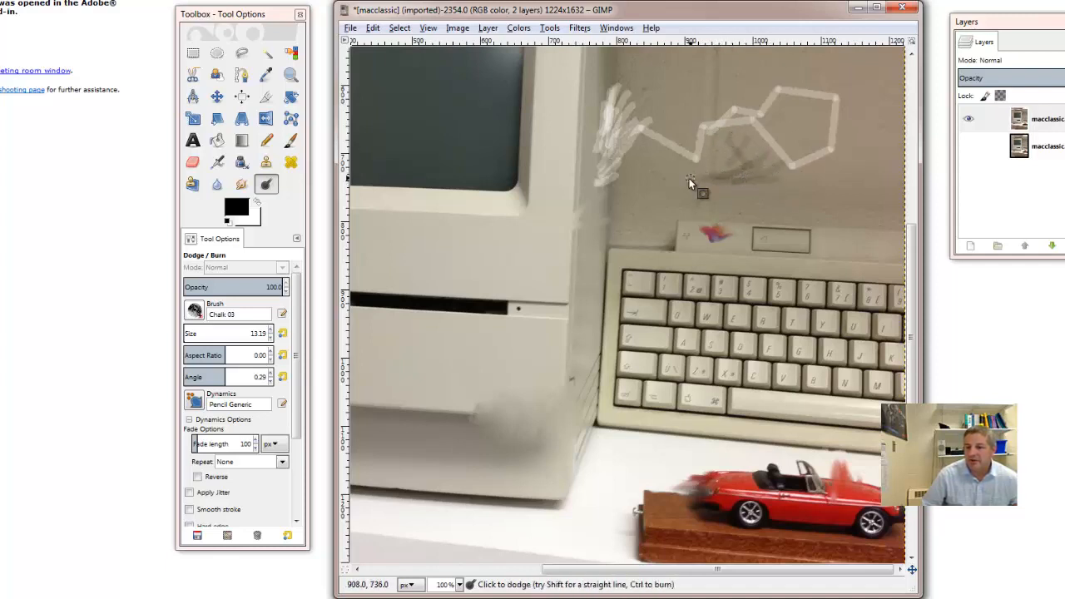
{"action": "left_click_drag", "start_coordinate": [689, 178], "coordinate": [649, 191]}
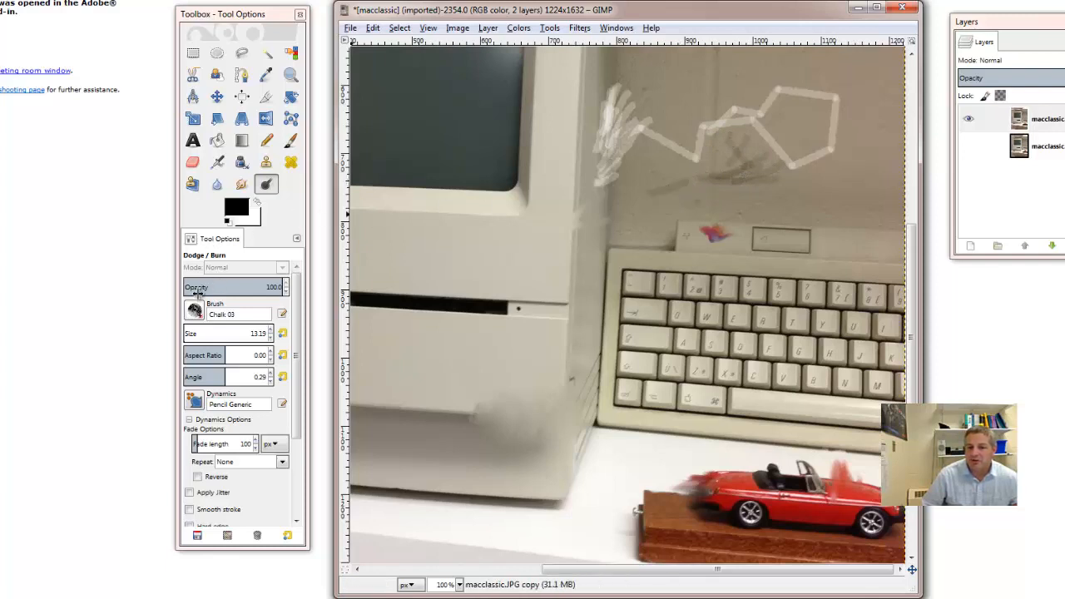
Step: Switch to the Hardness 100 brush at size 195.93 and burn large dark patches into the wall above the keyboard
{"action": "left_click", "coordinate": [213, 334]}
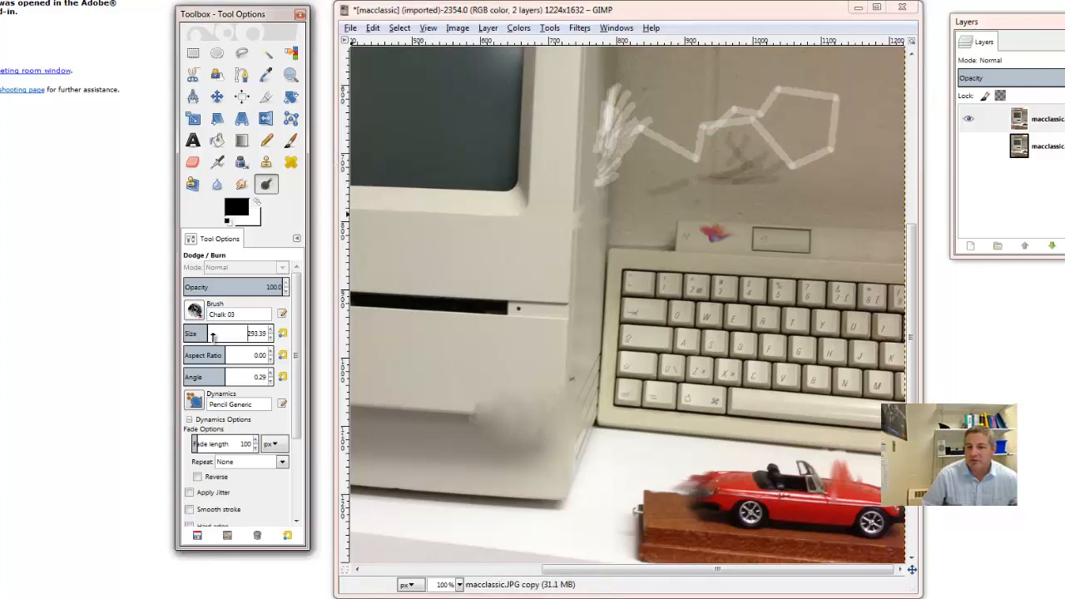
{"action": "mouse_move", "coordinate": [213, 334]}
{"action": "left_mouse_down"}
{"action": "mouse_move", "coordinate": [223, 334]}
{"action": "mouse_move", "coordinate": [200, 334]}
{"action": "left_mouse_up"}
{"action": "left_click", "coordinate": [197, 309]}
{"action": "left_click", "coordinate": [233, 353]}
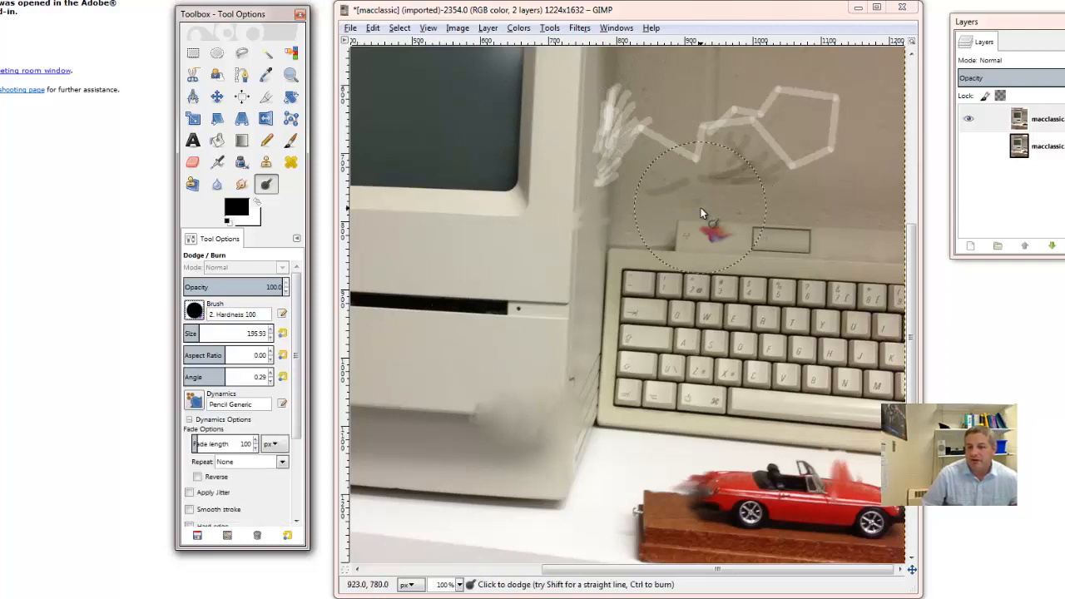
{"action": "key", "text": "ctrl"}
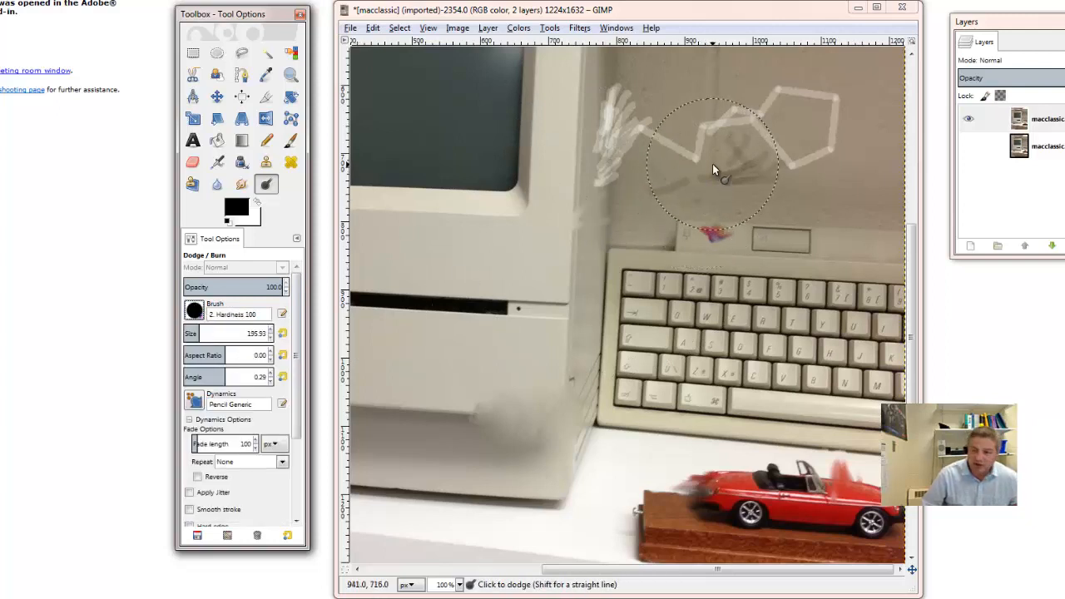
{"action": "mouse_move", "coordinate": [712, 163]}
{"action": "left_mouse_down"}
{"action": "mouse_move", "coordinate": [724, 187]}
{"action": "mouse_move", "coordinate": [755, 149]}
{"action": "mouse_move", "coordinate": [757, 127]}
{"action": "mouse_move", "coordinate": [784, 145]}
{"action": "left_mouse_up"}
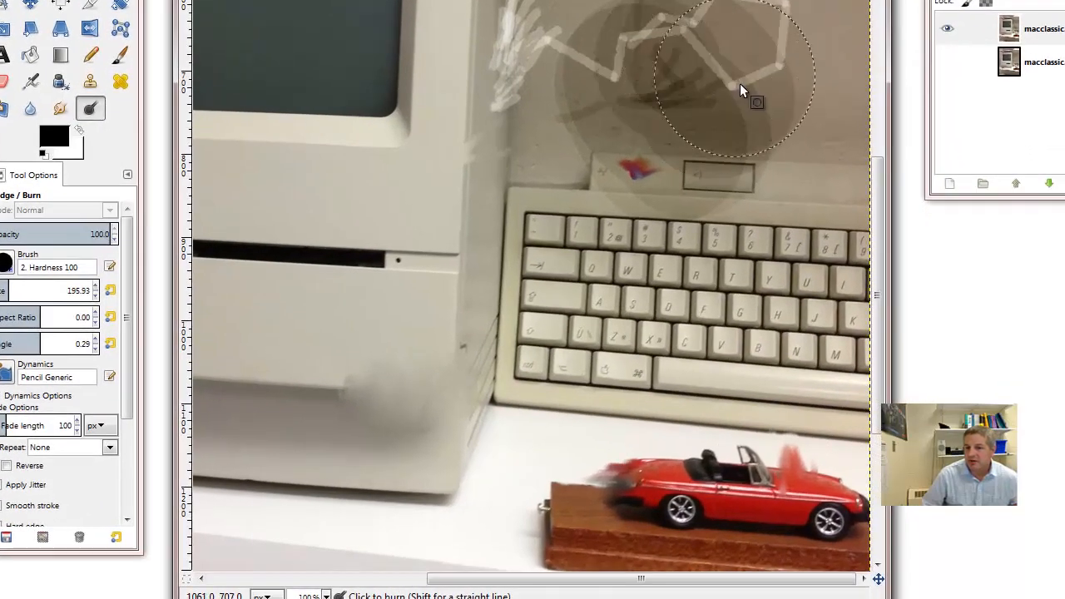
{"action": "mouse_move", "coordinate": [739, 84]}
{"action": "left_mouse_down"}
{"action": "mouse_move", "coordinate": [724, 38]}
{"action": "mouse_move", "coordinate": [765, 70]}
{"action": "mouse_move", "coordinate": [714, 53]}
{"action": "mouse_move", "coordinate": [690, 116]}
{"action": "mouse_move", "coordinate": [712, 55]}
{"action": "mouse_move", "coordinate": [694, 54]}
{"action": "mouse_move", "coordinate": [631, 98]}
{"action": "mouse_move", "coordinate": [684, 126]}
{"action": "mouse_move", "coordinate": [644, 170]}
{"action": "mouse_move", "coordinate": [708, 111]}
{"action": "mouse_move", "coordinate": [672, 160]}
{"action": "left_mouse_up"}
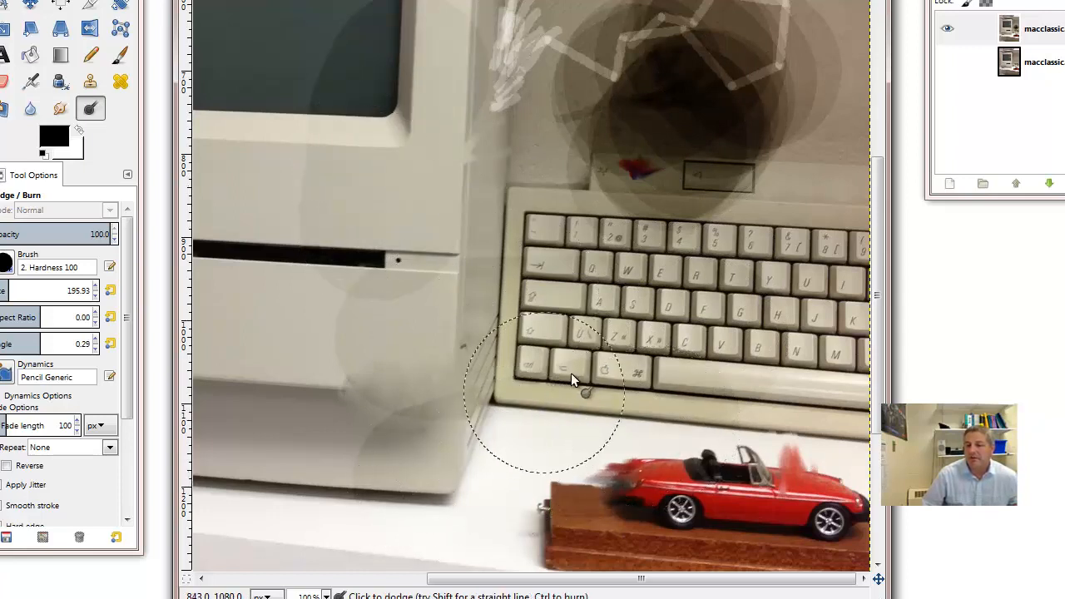
Step: Dodge large round patches over the keyboard, and dodge and burn spiky bursts across the computer and wall using the Confetti brush dynamics
{"action": "mouse_move", "coordinate": [599, 332]}
{"action": "left_mouse_down"}
{"action": "mouse_move", "coordinate": [686, 309]}
{"action": "mouse_move", "coordinate": [662, 315]}
{"action": "mouse_move", "coordinate": [658, 359]}
{"action": "mouse_move", "coordinate": [702, 357]}
{"action": "mouse_move", "coordinate": [727, 344]}
{"action": "mouse_move", "coordinate": [727, 298]}
{"action": "left_mouse_up"}
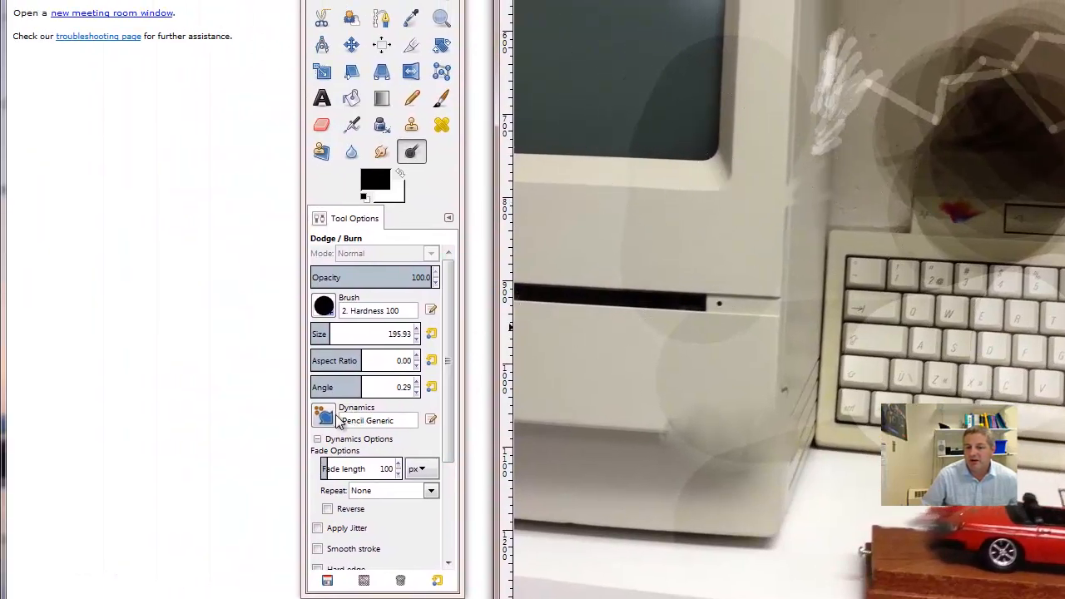
{"action": "left_click", "coordinate": [324, 416]}
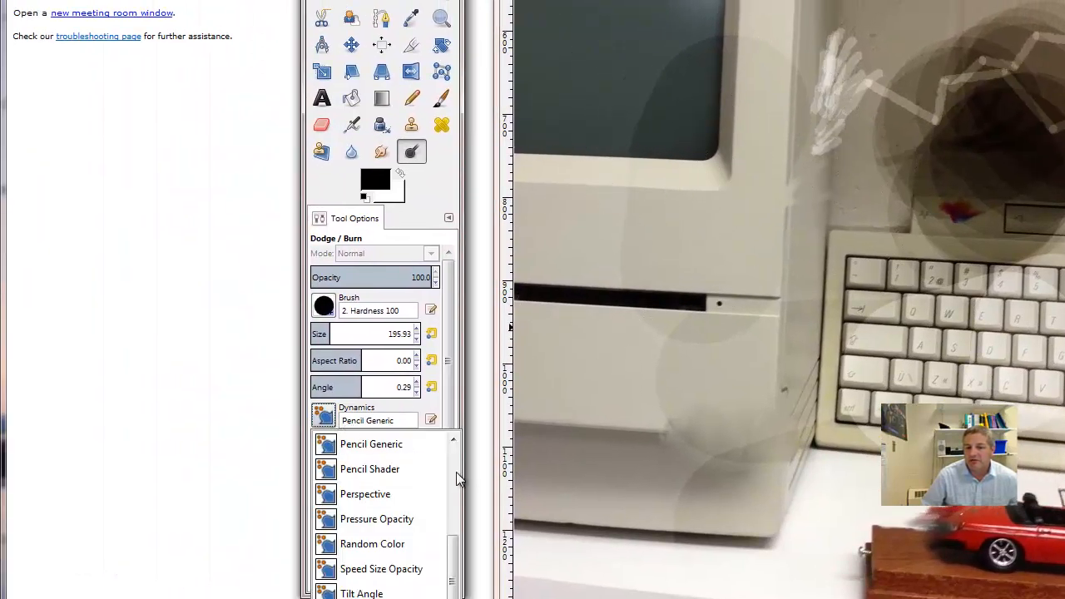
{"action": "scroll", "coordinate": [456, 472], "scroll_direction": "up", "scroll_amount": 5}
{"action": "left_click", "coordinate": [381, 492]}
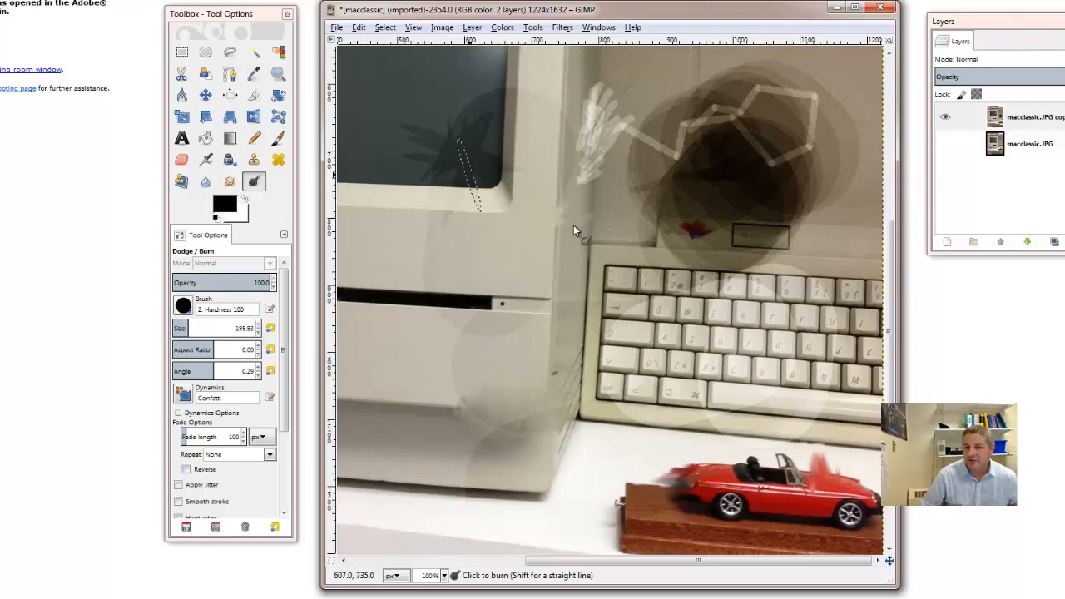
{"action": "mouse_move", "coordinate": [494, 231]}
{"action": "left_mouse_down"}
{"action": "mouse_move", "coordinate": [478, 225]}
{"action": "mouse_move", "coordinate": [507, 237]}
{"action": "left_mouse_up"}
{"action": "mouse_move", "coordinate": [622, 334]}
{"action": "left_mouse_down"}
{"action": "mouse_move", "coordinate": [698, 249]}
{"action": "mouse_move", "coordinate": [663, 299]}
{"action": "left_mouse_up"}
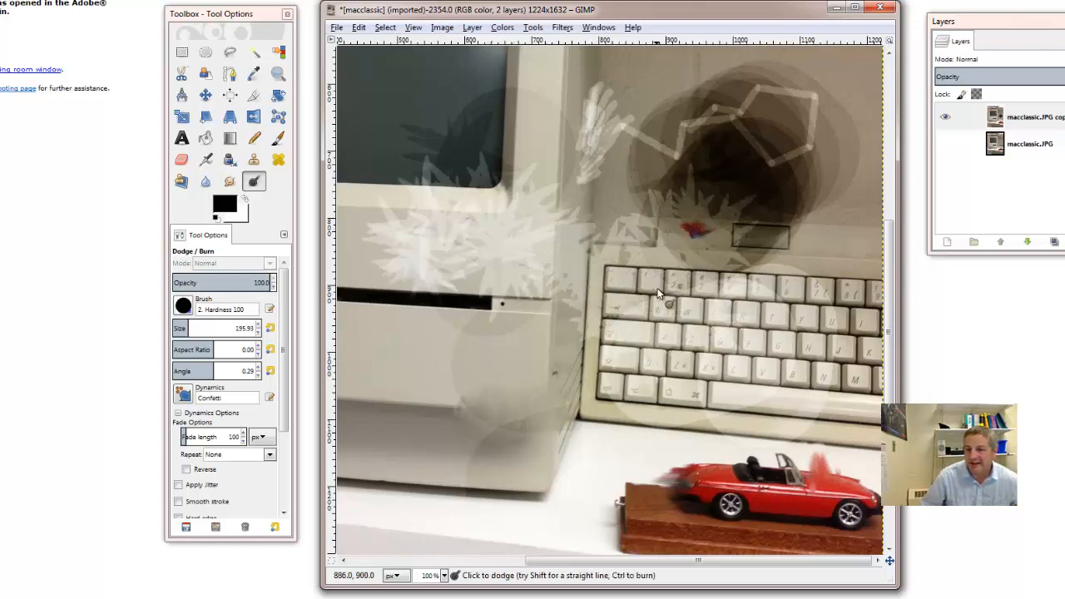
{"action": "mouse_move", "coordinate": [636, 339]}
{"action": "left_mouse_down"}
{"action": "mouse_move", "coordinate": [529, 364]}
{"action": "mouse_move", "coordinate": [470, 404]}
{"action": "mouse_move", "coordinate": [604, 356]}
{"action": "mouse_move", "coordinate": [632, 407]}
{"action": "mouse_move", "coordinate": [517, 402]}
{"action": "mouse_move", "coordinate": [501, 301]}
{"action": "mouse_move", "coordinate": [483, 274]}
{"action": "mouse_move", "coordinate": [465, 415]}
{"action": "mouse_move", "coordinate": [518, 431]}
{"action": "mouse_move", "coordinate": [550, 390]}
{"action": "mouse_move", "coordinate": [585, 405]}
{"action": "mouse_move", "coordinate": [586, 426]}
{"action": "mouse_move", "coordinate": [497, 467]}
{"action": "left_mouse_up"}
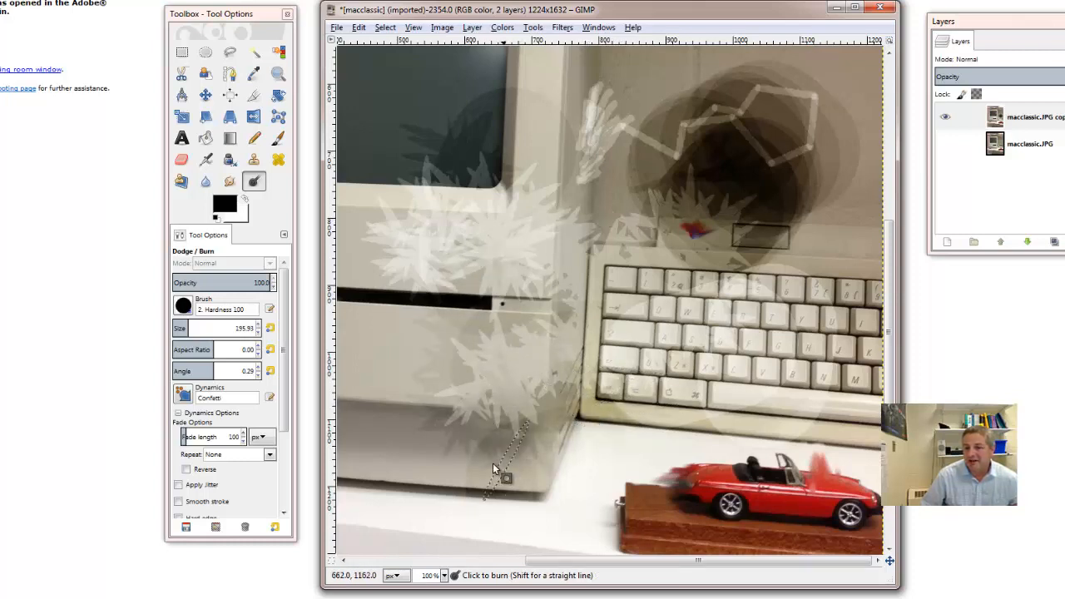
Step: Switch the brush dynamics to Random Color and dodge large round patches over the wall and the computer's edge
{"action": "left_click", "coordinate": [190, 403]}
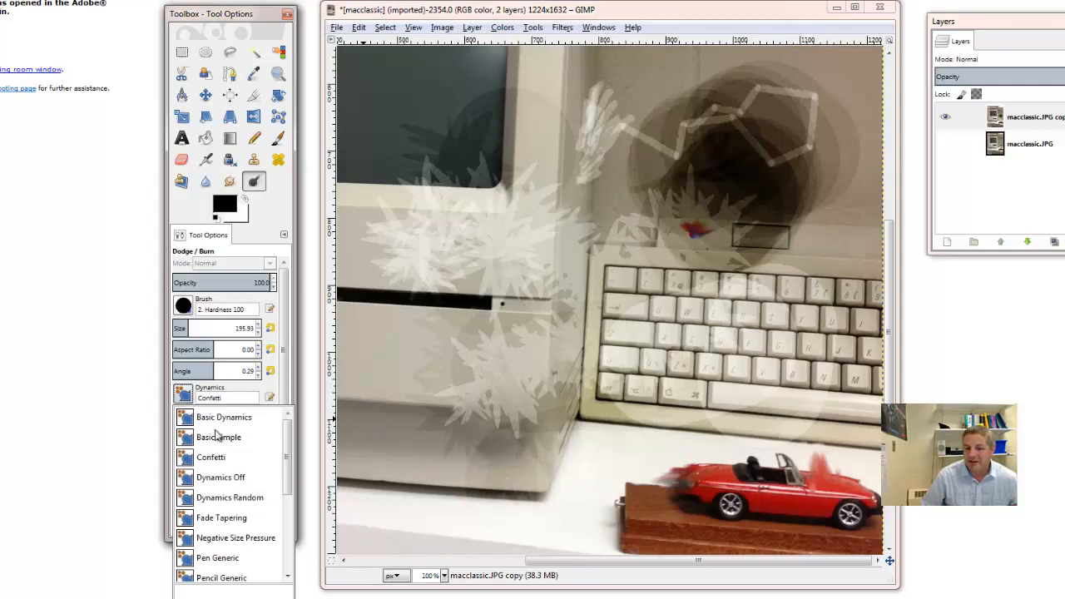
{"action": "left_click_drag", "start_coordinate": [287, 479], "coordinate": [289, 552]}
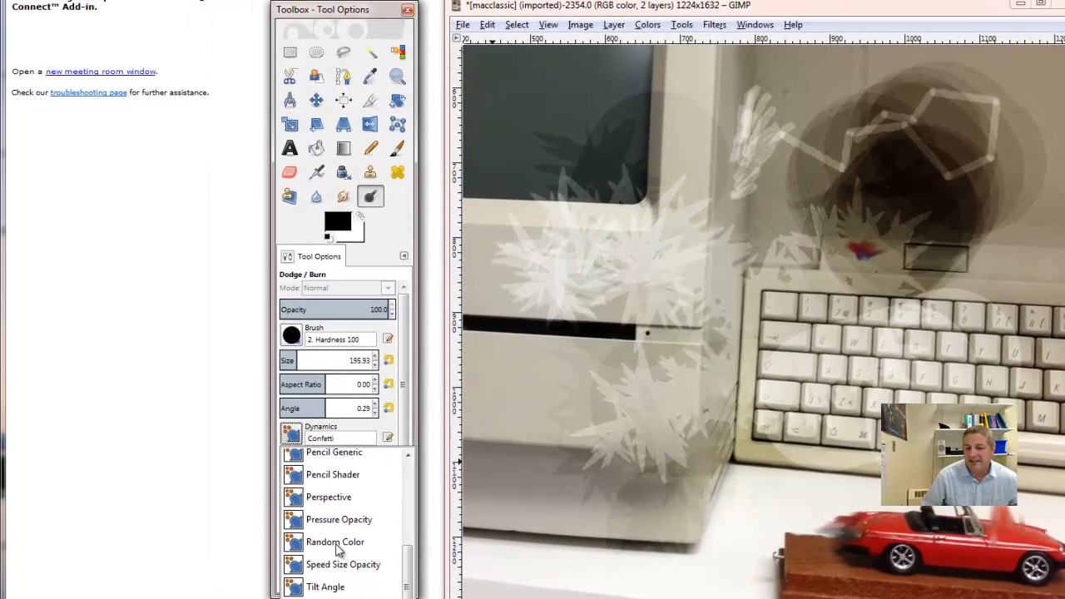
{"action": "left_click", "coordinate": [248, 502]}
{"action": "mouse_move", "coordinate": [863, 265]}
{"action": "left_mouse_down"}
{"action": "mouse_move", "coordinate": [796, 302]}
{"action": "mouse_move", "coordinate": [735, 385]}
{"action": "mouse_move", "coordinate": [690, 233]}
{"action": "mouse_move", "coordinate": [757, 344]}
{"action": "mouse_move", "coordinate": [883, 253]}
{"action": "mouse_move", "coordinate": [832, 183]}
{"action": "left_mouse_up"}
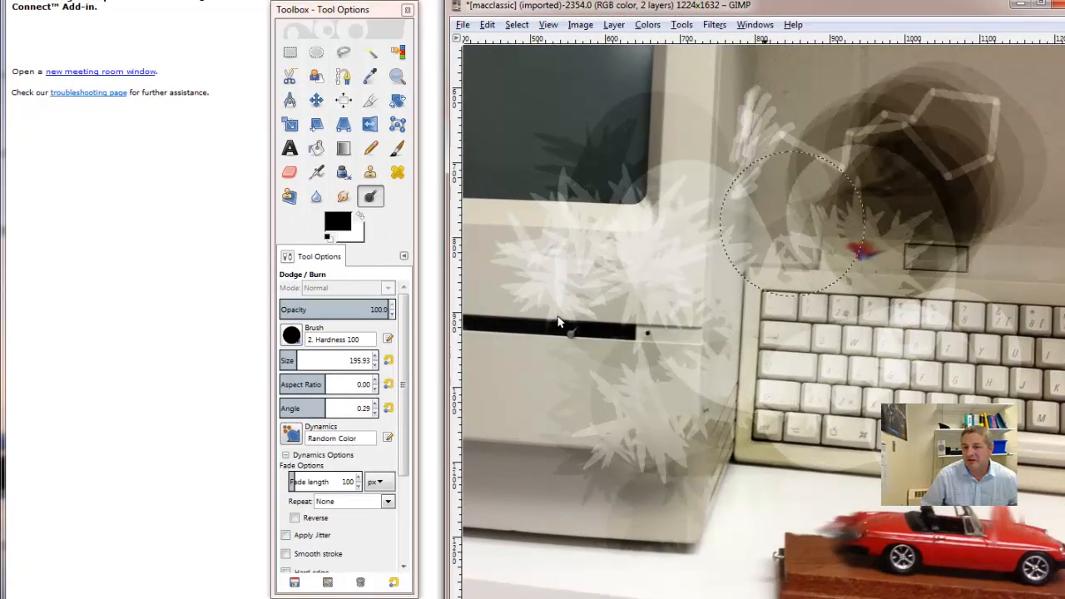
Step: Change the foreground color to bright red and dodge and burn more round patches around the computer's screen and front with Random Color dynamics
{"action": "left_click", "coordinate": [291, 433]}
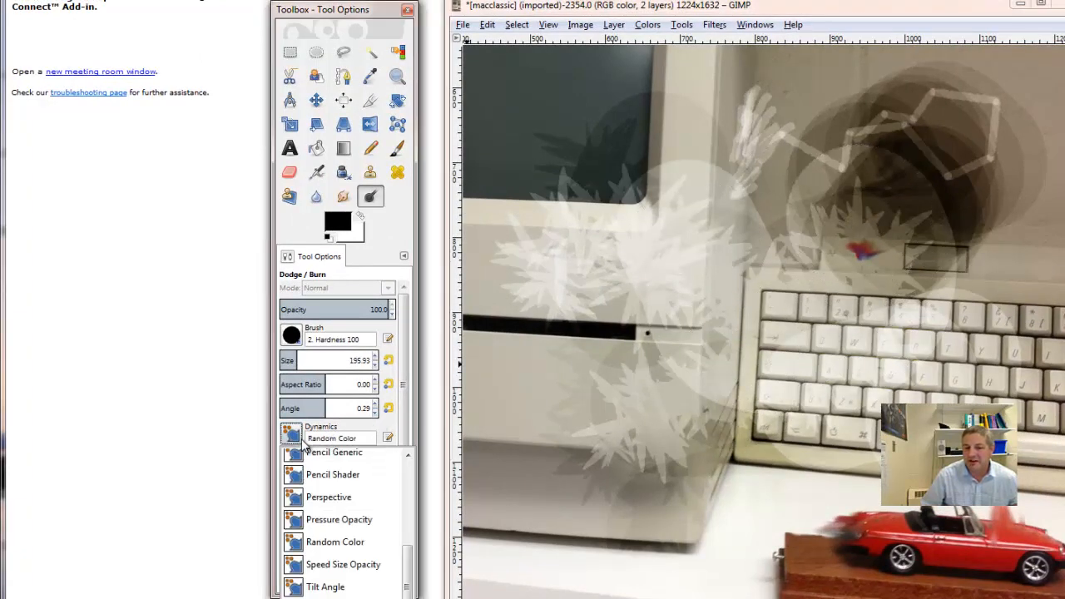
{"action": "left_click", "coordinate": [342, 226]}
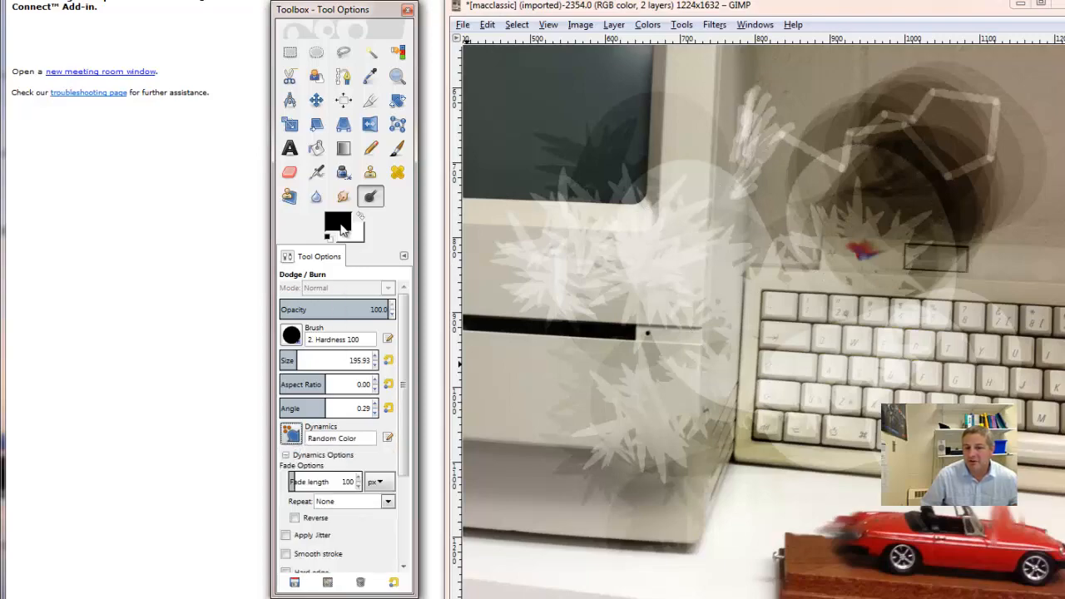
{"action": "left_click", "coordinate": [341, 224]}
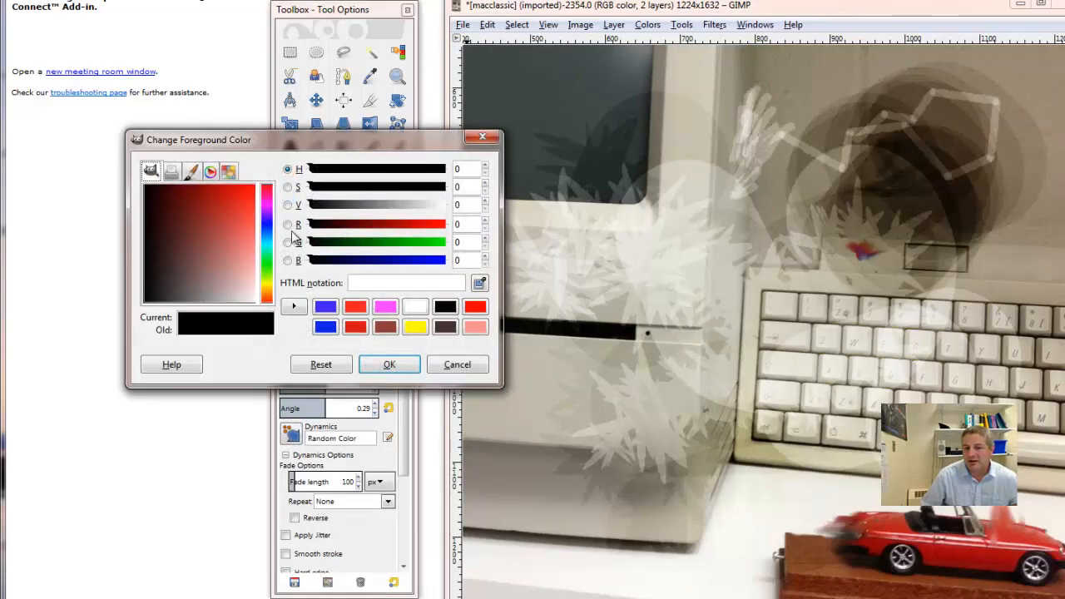
{"action": "left_click", "coordinate": [247, 209]}
{"action": "left_click", "coordinate": [388, 366]}
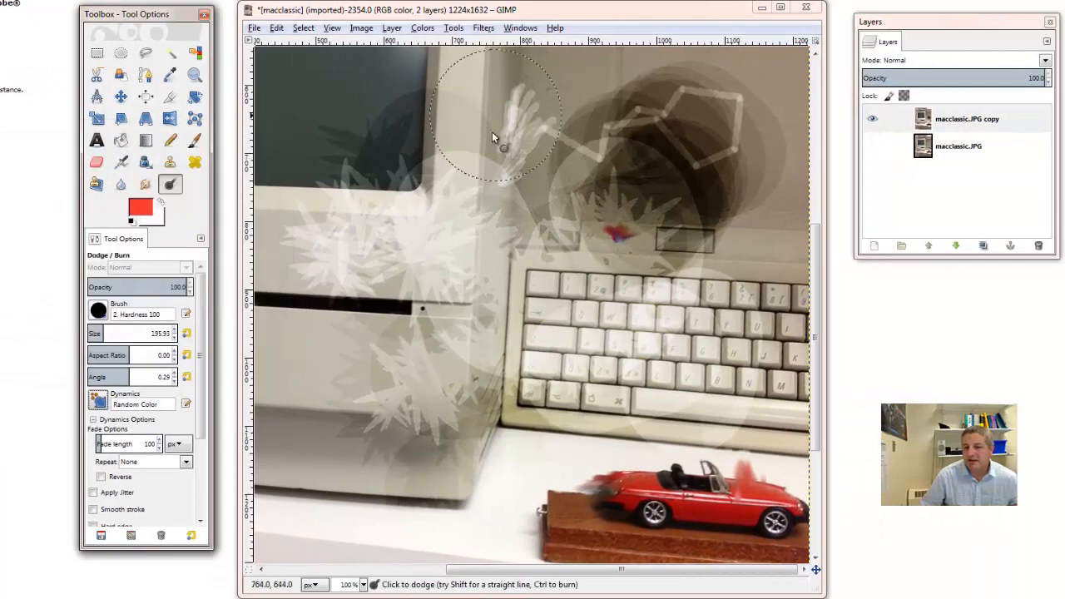
{"action": "mouse_move", "coordinate": [425, 254]}
{"action": "left_mouse_down"}
{"action": "mouse_move", "coordinate": [369, 205]}
{"action": "mouse_move", "coordinate": [350, 212]}
{"action": "mouse_move", "coordinate": [350, 200]}
{"action": "mouse_move", "coordinate": [412, 198]}
{"action": "mouse_move", "coordinate": [461, 249]}
{"action": "left_mouse_up"}
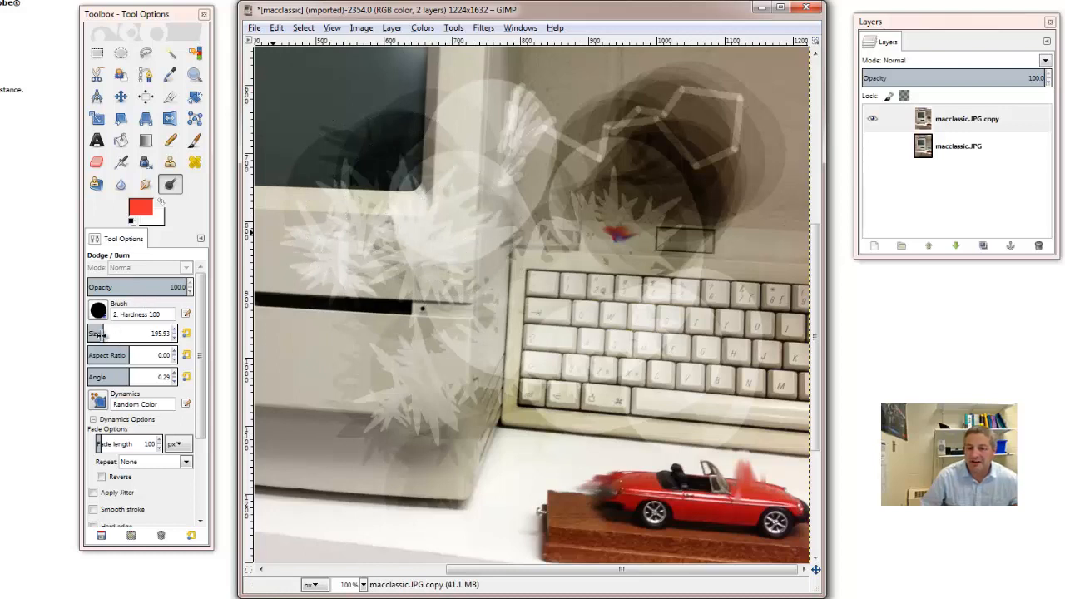
Step: Switch the brush dynamics to Perspective and burn narrow, spiky strokes into the computer's screen
{"action": "left_click", "coordinate": [100, 402]}
{"action": "left_click", "coordinate": [132, 458]}
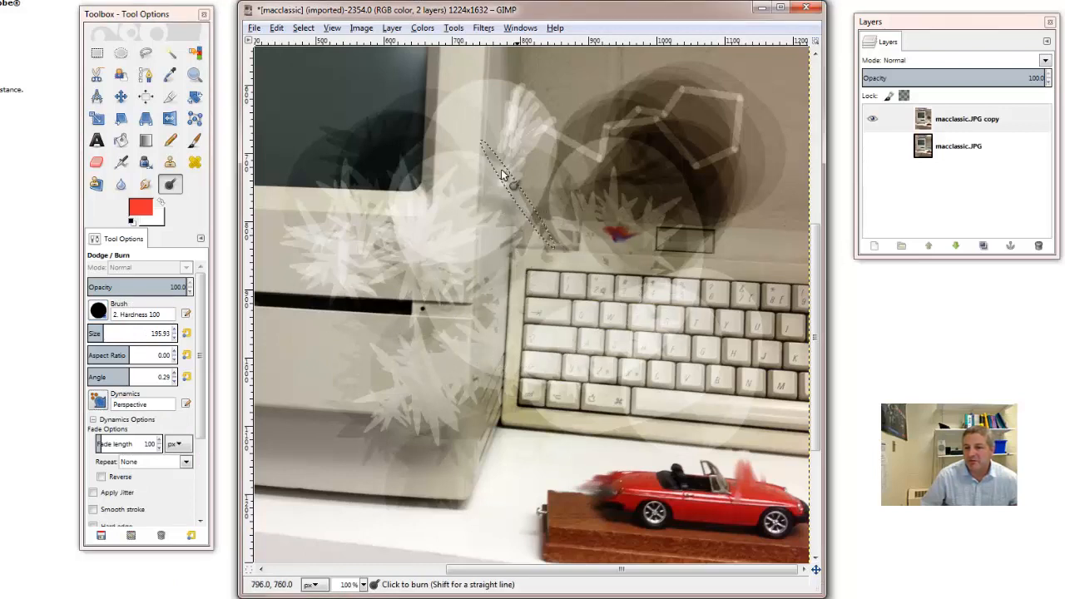
{"action": "mouse_move", "coordinate": [394, 160]}
{"action": "left_mouse_down"}
{"action": "mouse_move", "coordinate": [360, 122]}
{"action": "mouse_move", "coordinate": [346, 176]}
{"action": "left_mouse_up"}
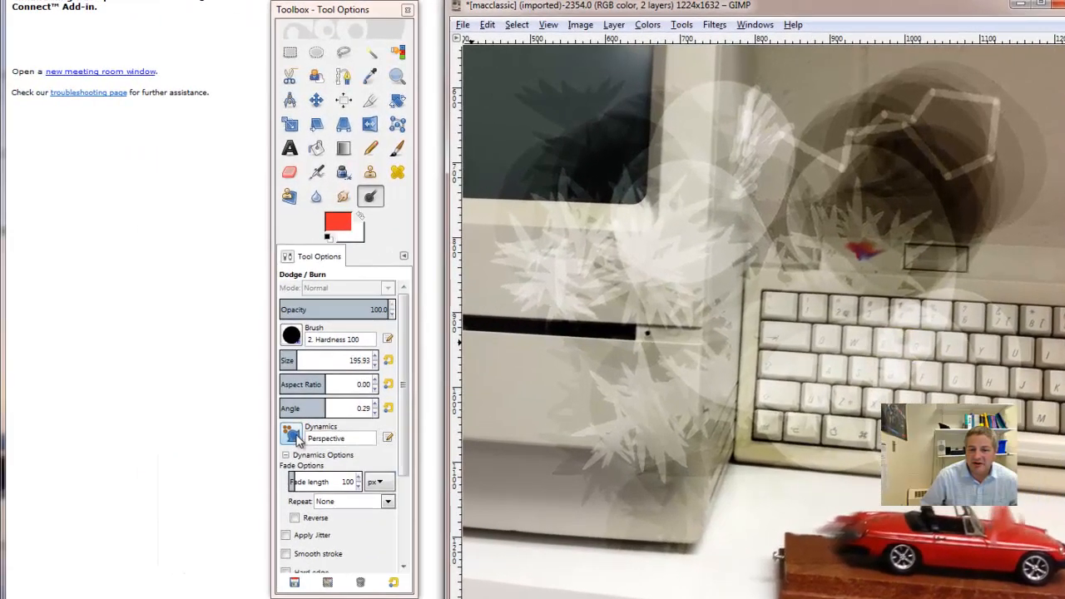
Step: Open the brush dynamics presets for the Dodge / Burn tool at the start of the list
{"action": "left_click", "coordinate": [100, 402]}
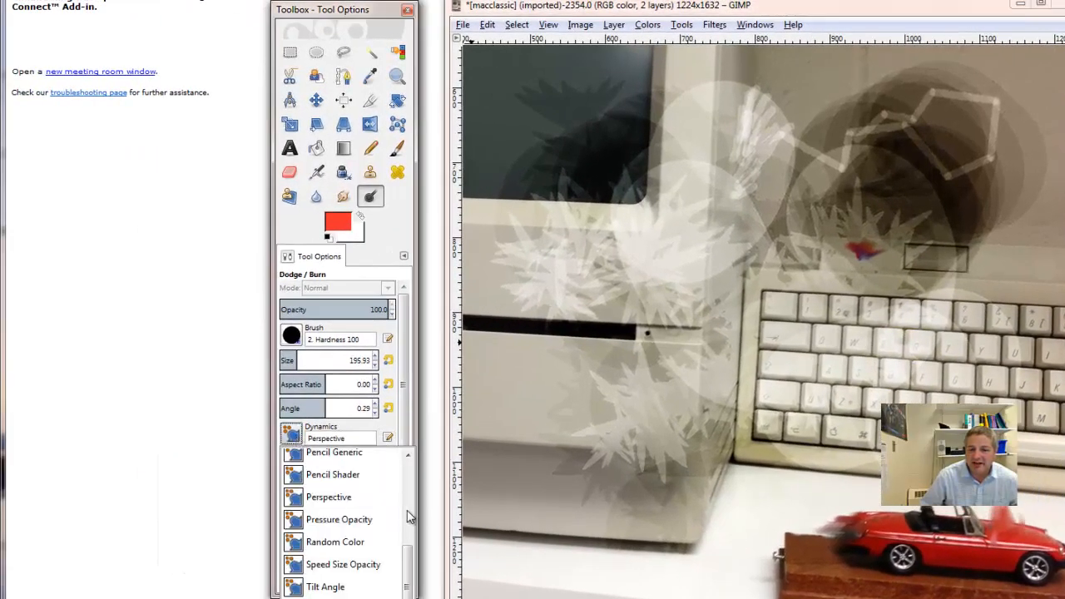
{"action": "scroll", "coordinate": [409, 530], "scroll_direction": "up", "scroll_amount": 5}
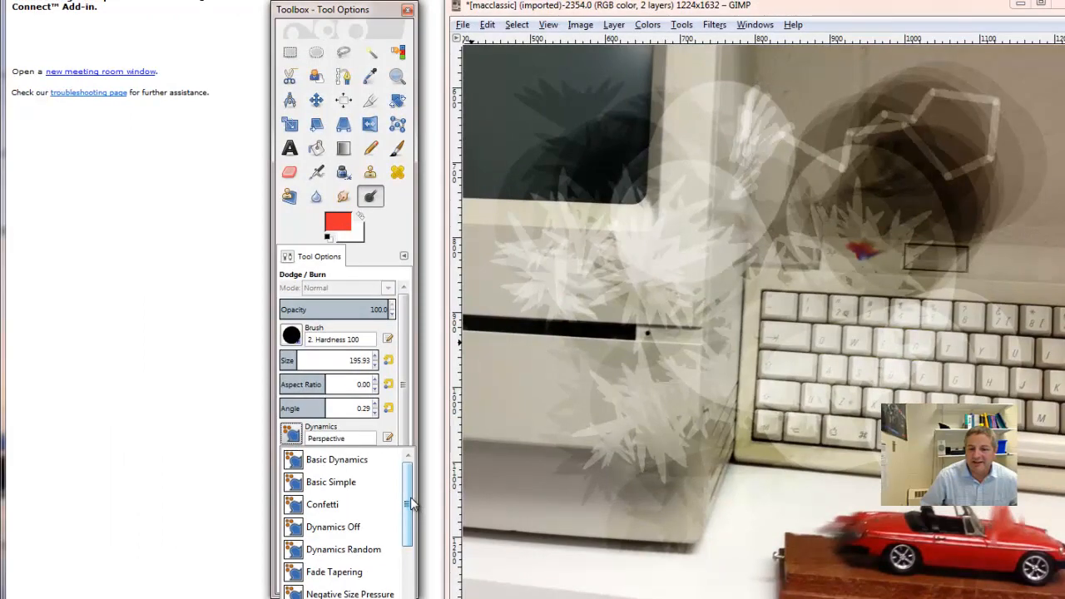